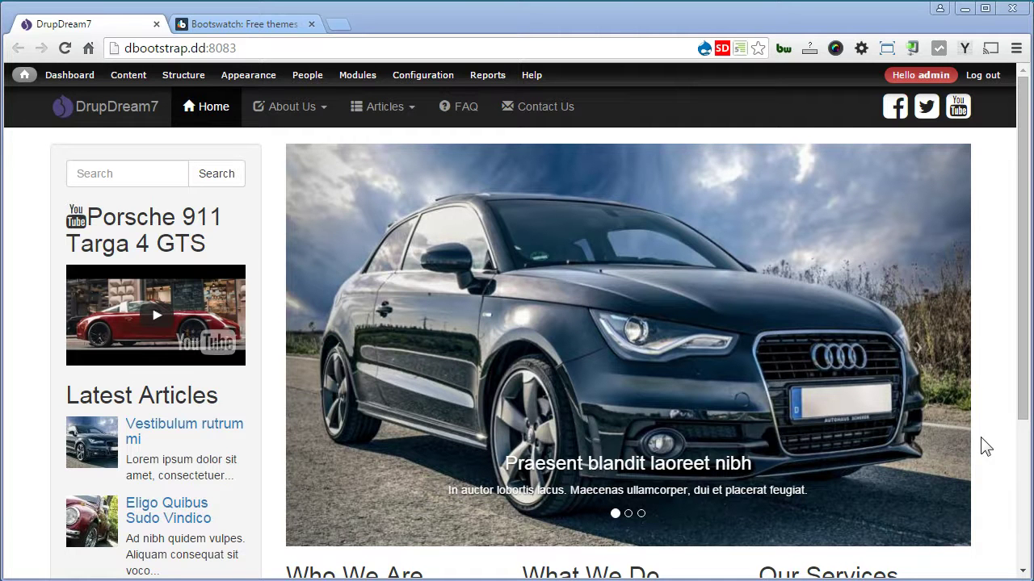
Step: Browse the free Bootstrap themes on the Bootswatch site and open the preview of the Cerulean theme
click(268, 24)
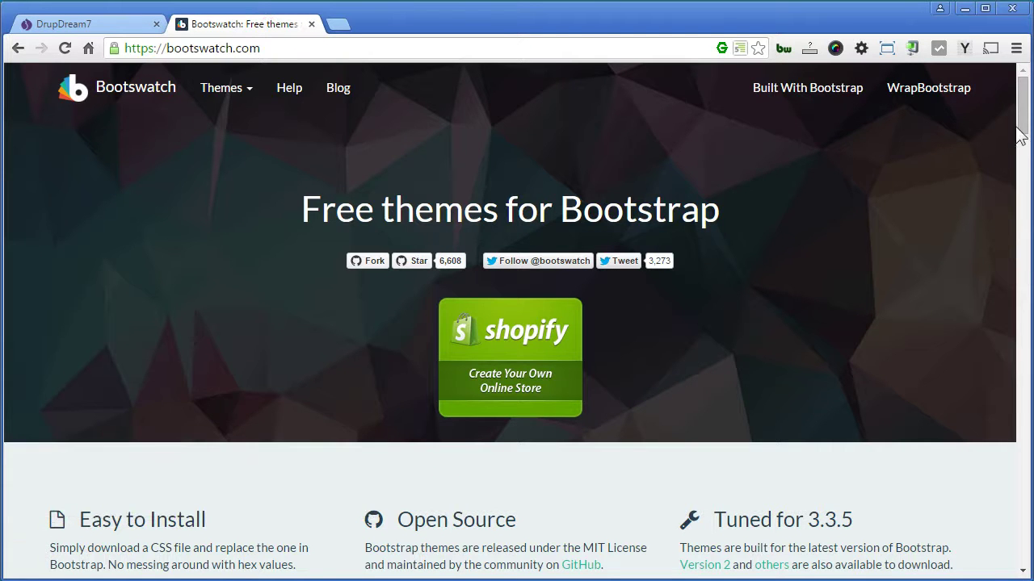
drag(1023, 143, 1028, 159)
scroll(1028, 159, down, 7)
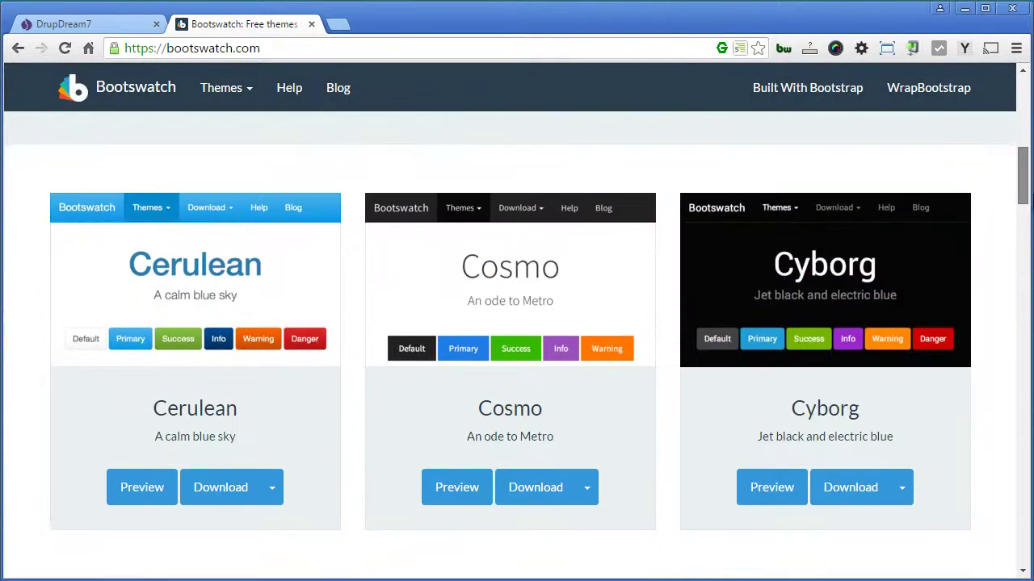
scroll(516, 347, down, 5)
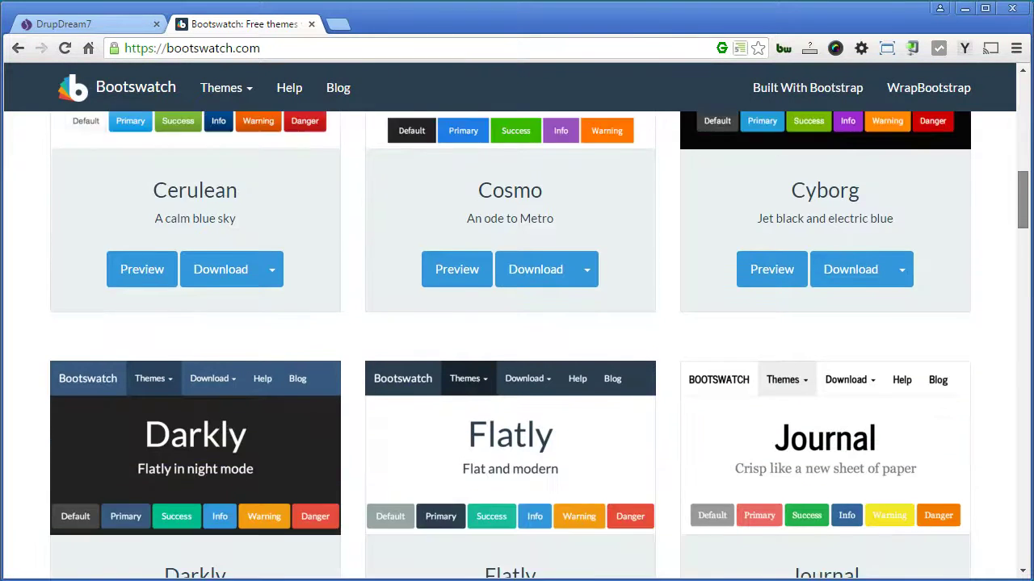
scroll(1026, 194, up, 5)
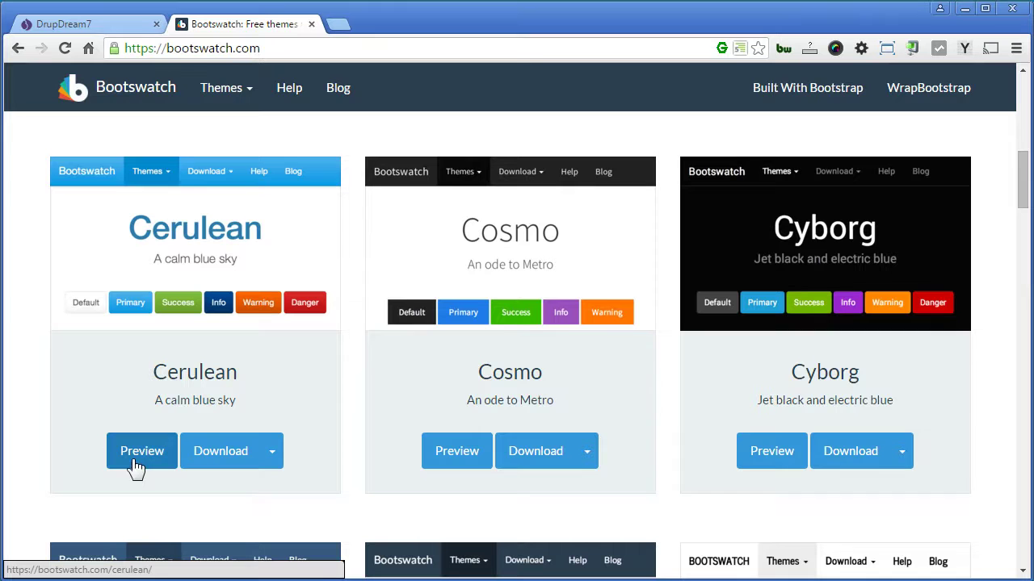
click(282, 453)
click(283, 454)
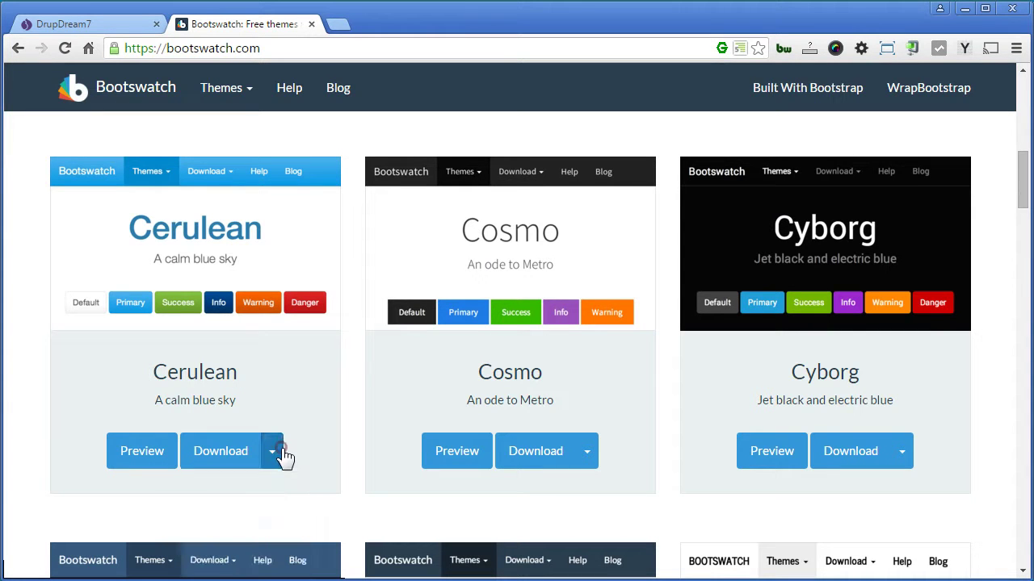
click(148, 454)
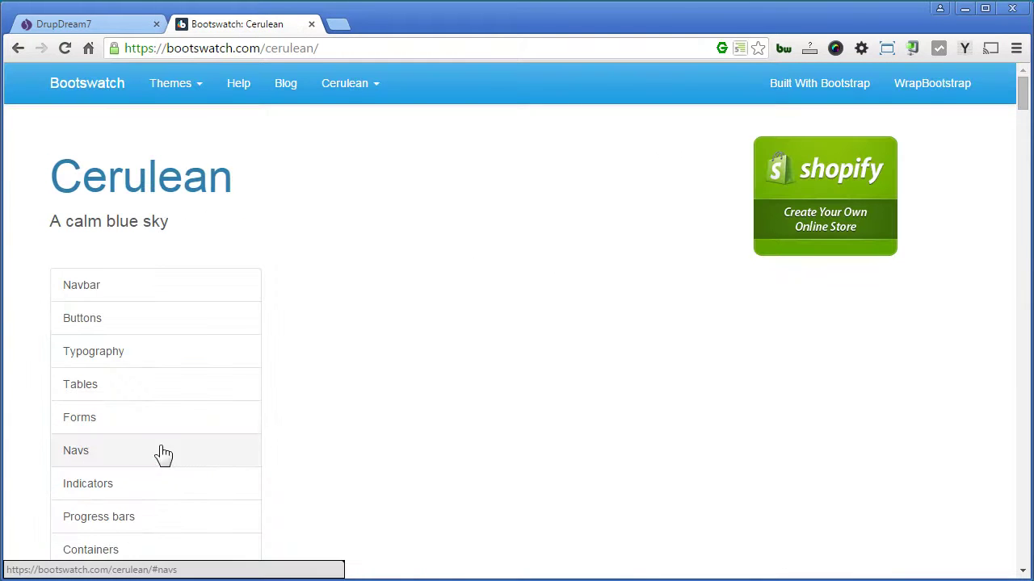
Step: Examine the Cerulean preview's navbar, tables and buttons, including the source code of the block level button
click(210, 285)
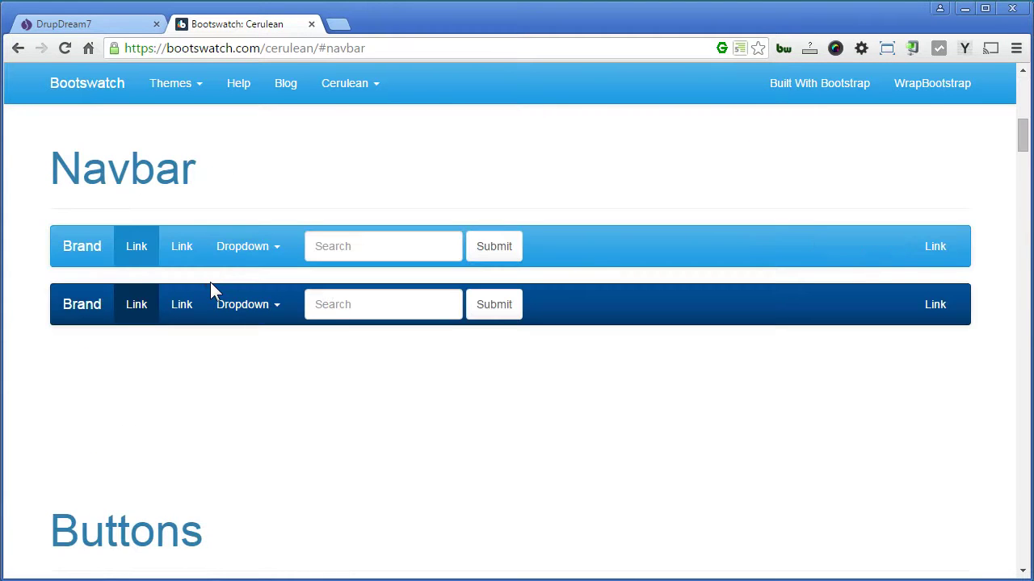
click(1019, 139)
drag(1019, 139, 1023, 254)
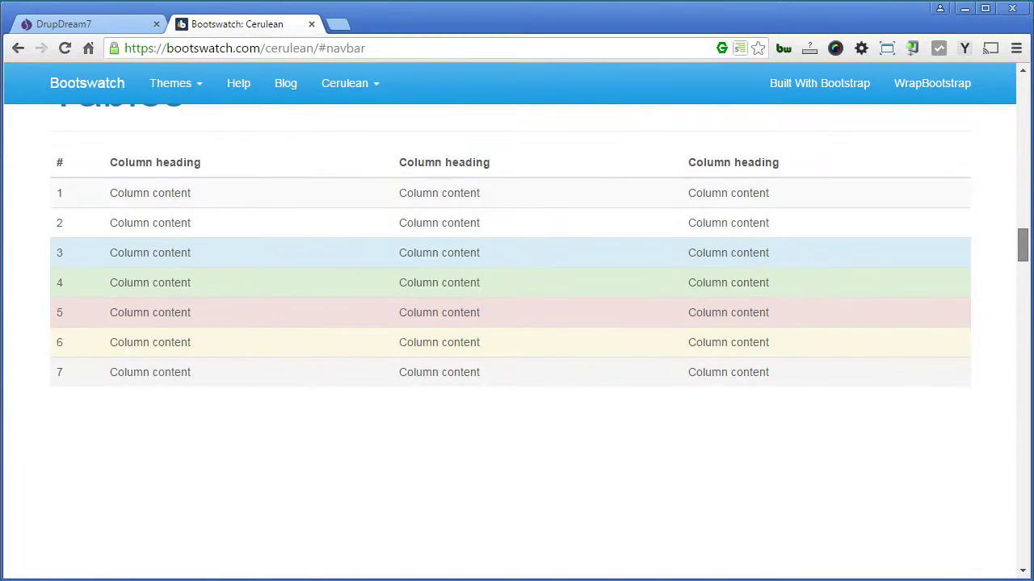
scroll(964, 233, up, 20)
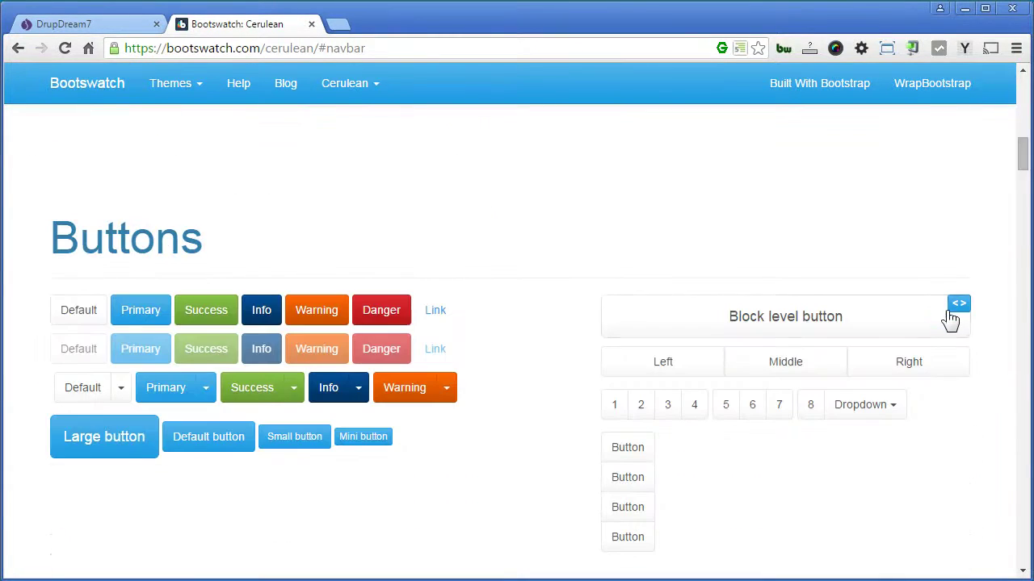
click(959, 305)
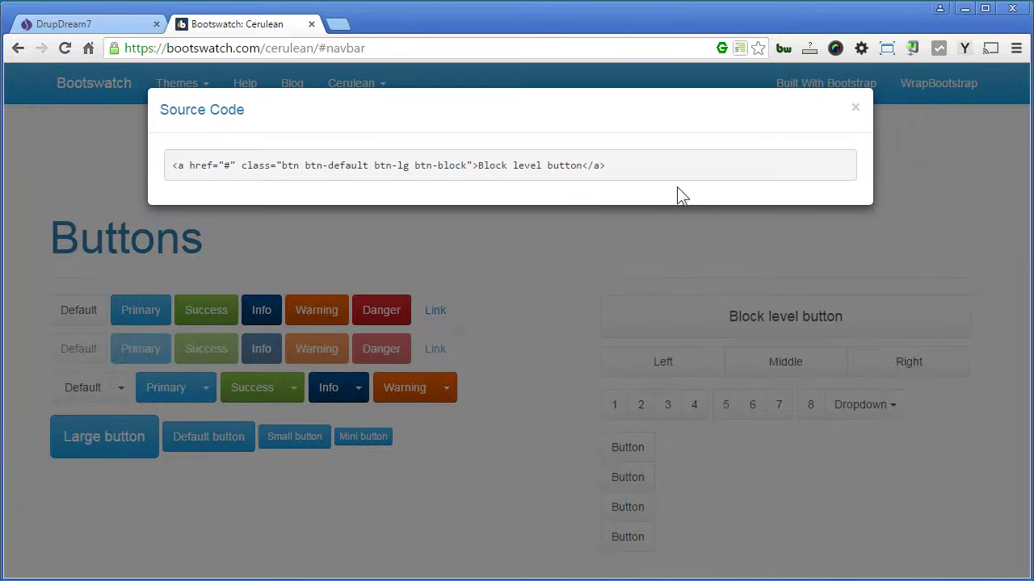
click(855, 109)
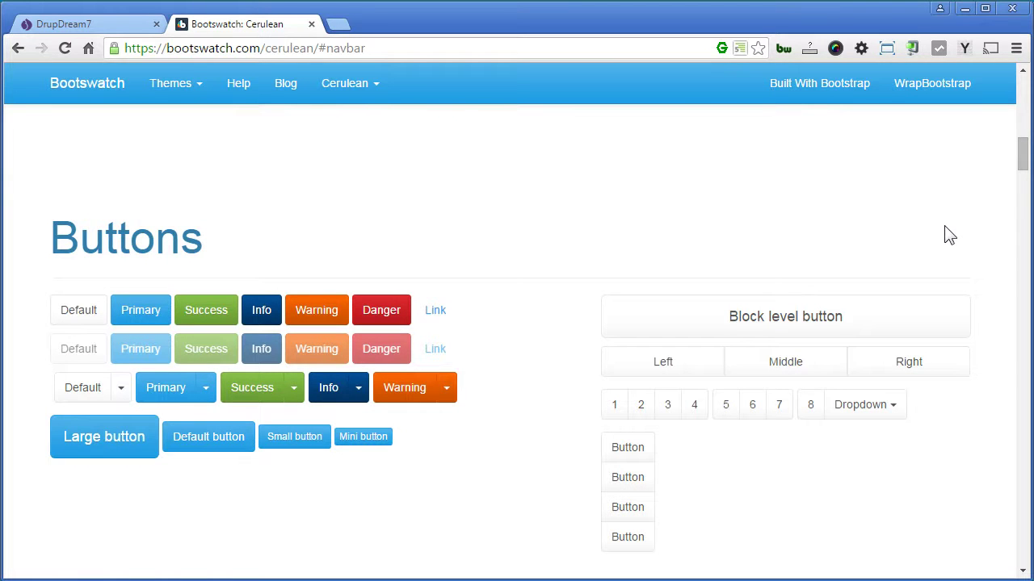
Step: Open Cerulean's bootstrap.min.css and choose the bootstrap_subtheme/bootstrap/css folder as the location for saving it
click(360, 89)
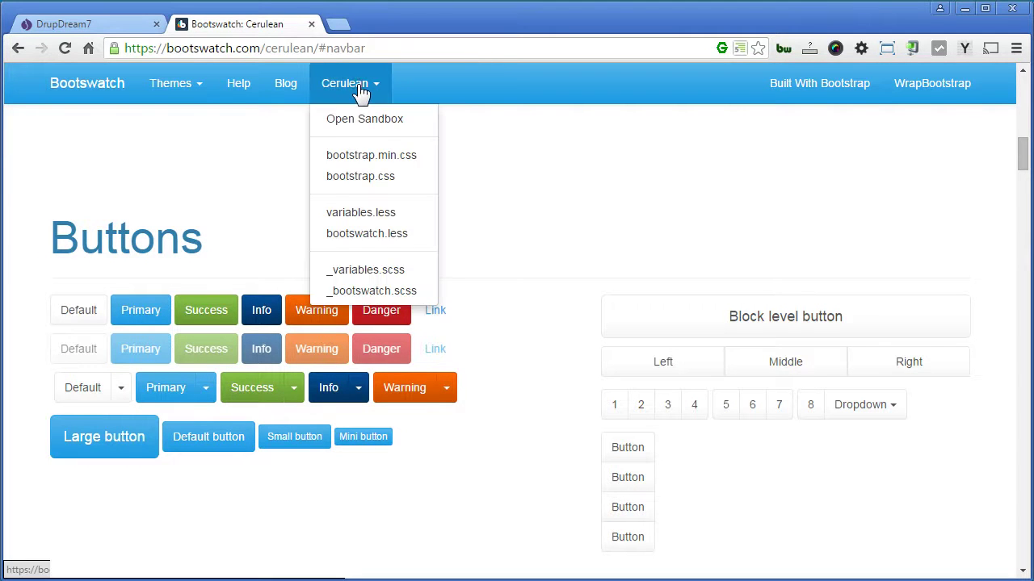
click(399, 161)
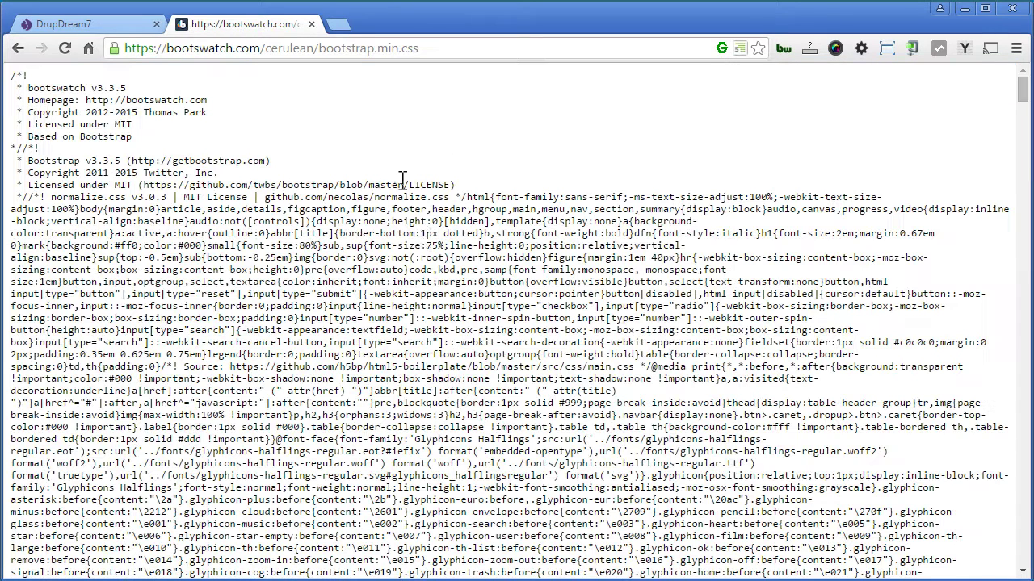
right_click(423, 243)
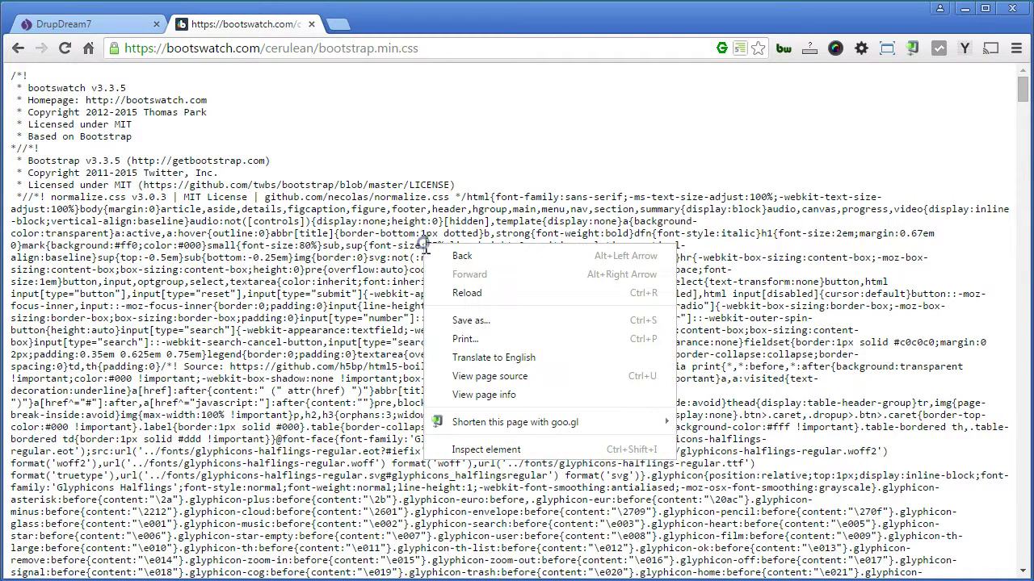
click(476, 321)
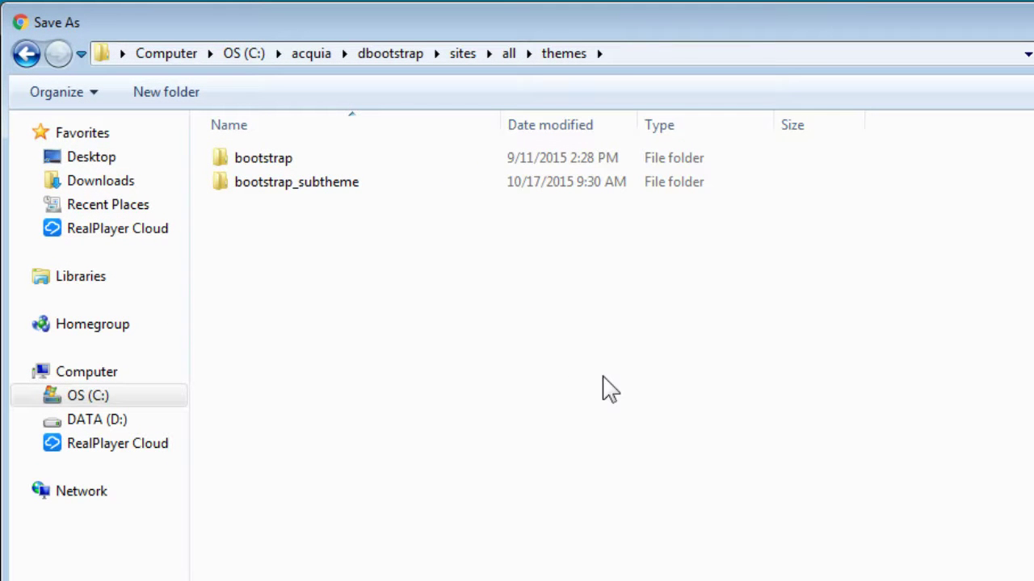
double_click(408, 186)
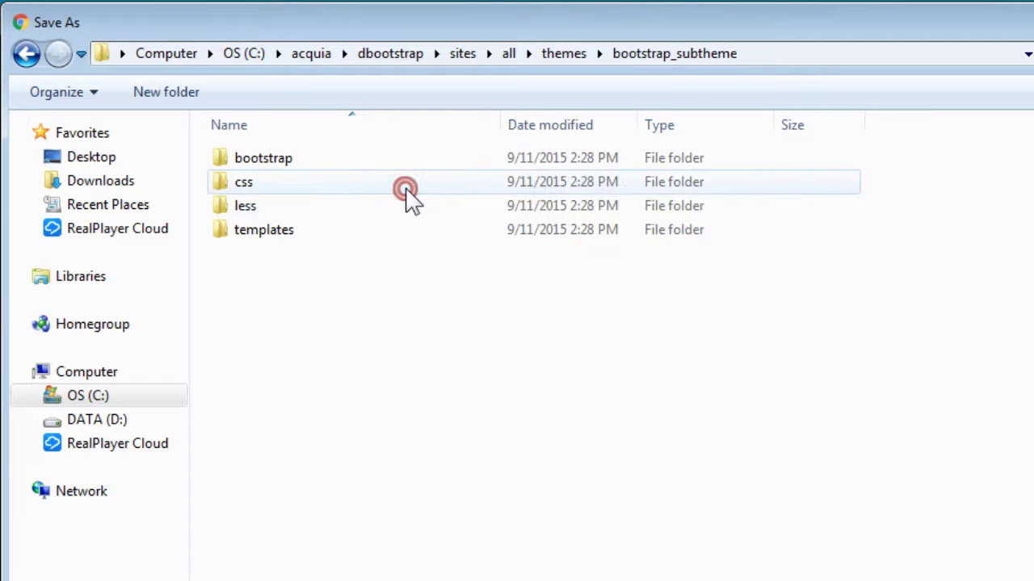
double_click(324, 160)
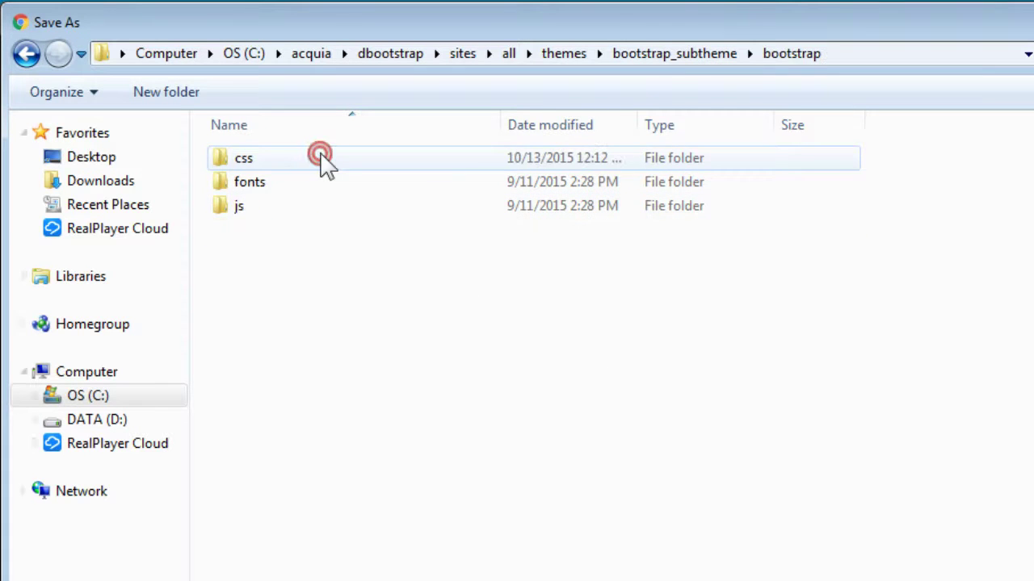
double_click(324, 161)
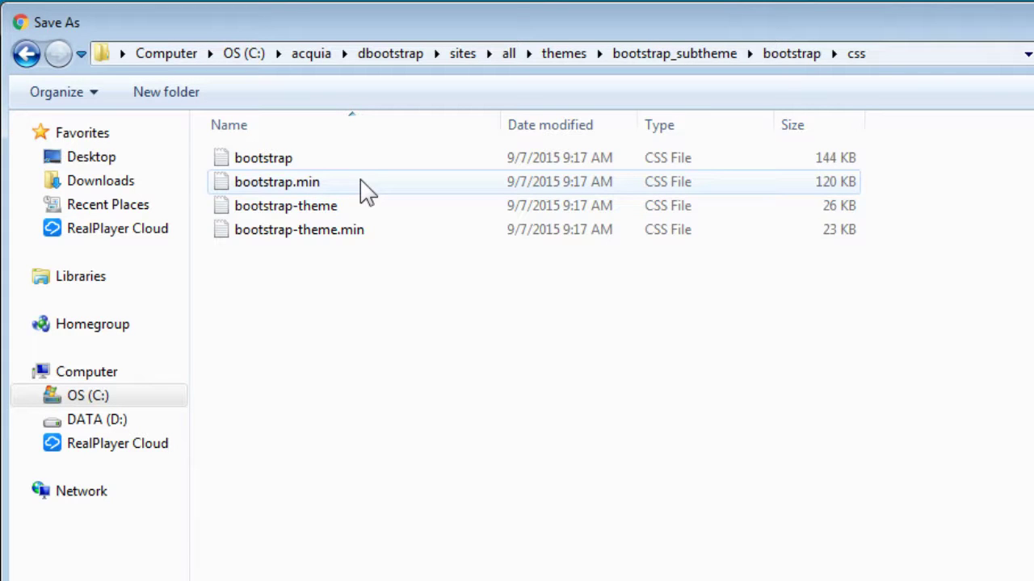
Step: Rename the existing bootstrap.min CSS file in the css folder as bootstrap.min-original
right_click(299, 184)
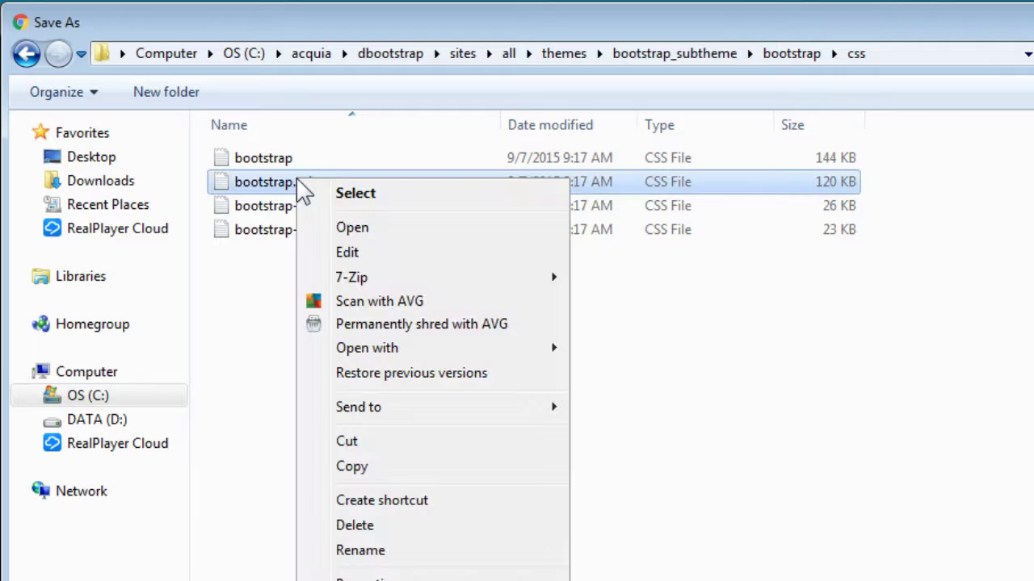
click(388, 552)
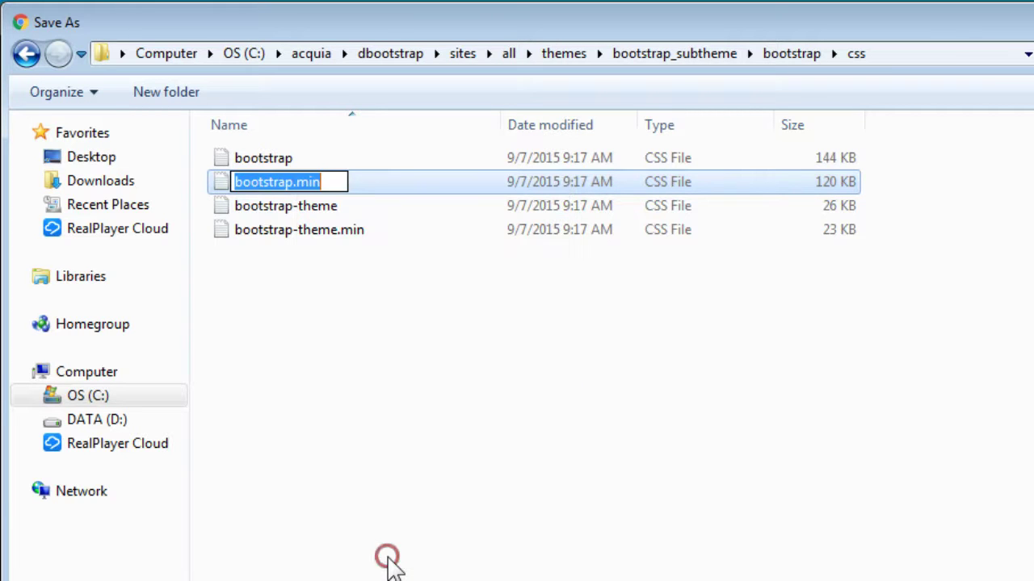
key(End)
text(-)
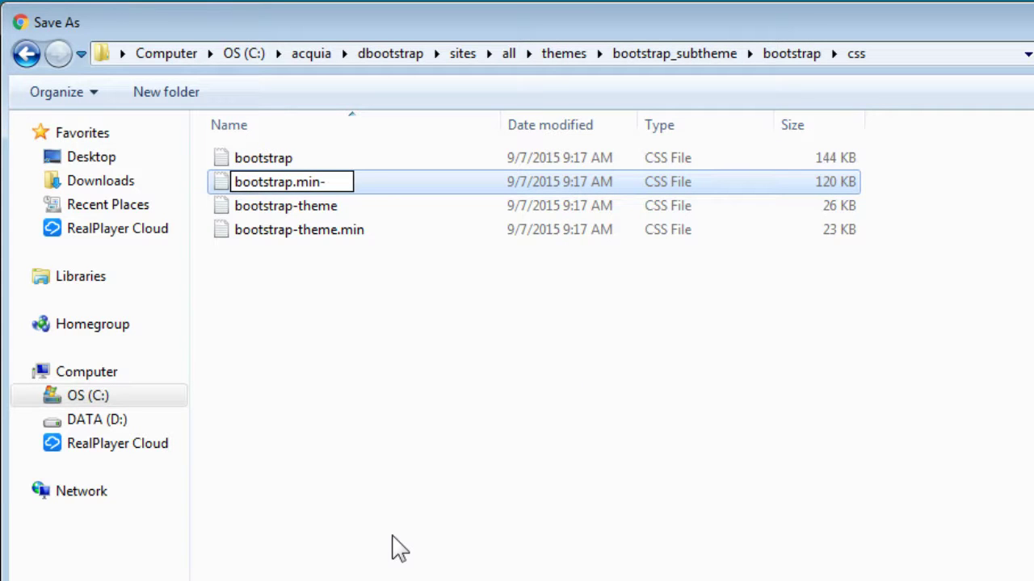
text(original)
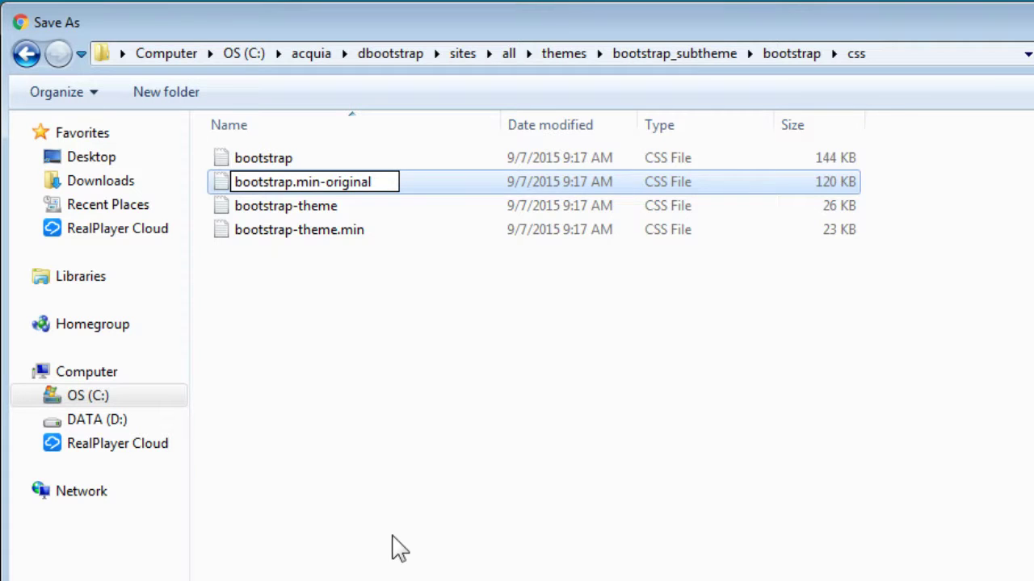
click(398, 549)
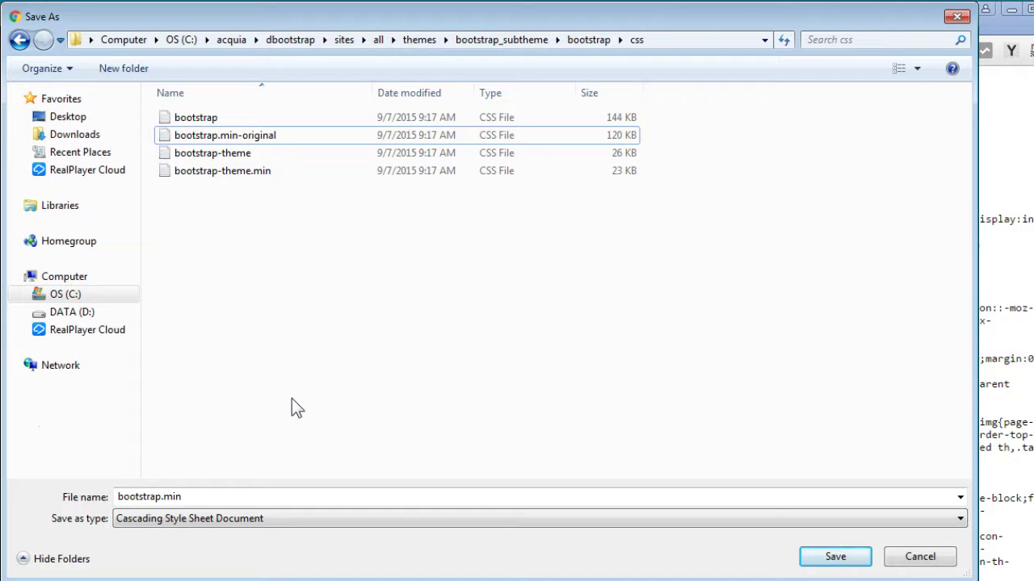
Step: Save the Cerulean stylesheet as bootstrap.min in the css folder and check it alongside bootstrap.min-original
click(861, 559)
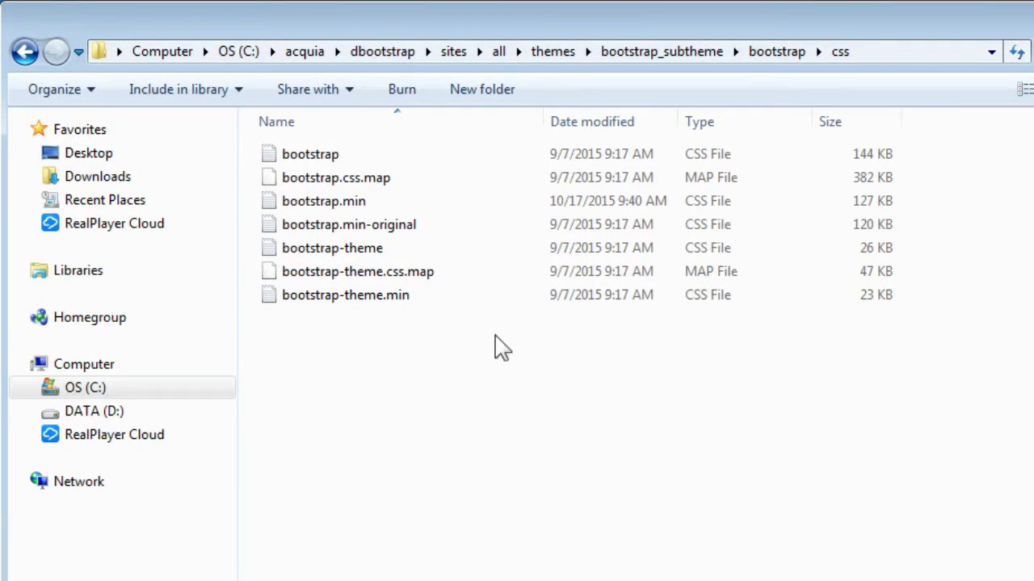
click(371, 207)
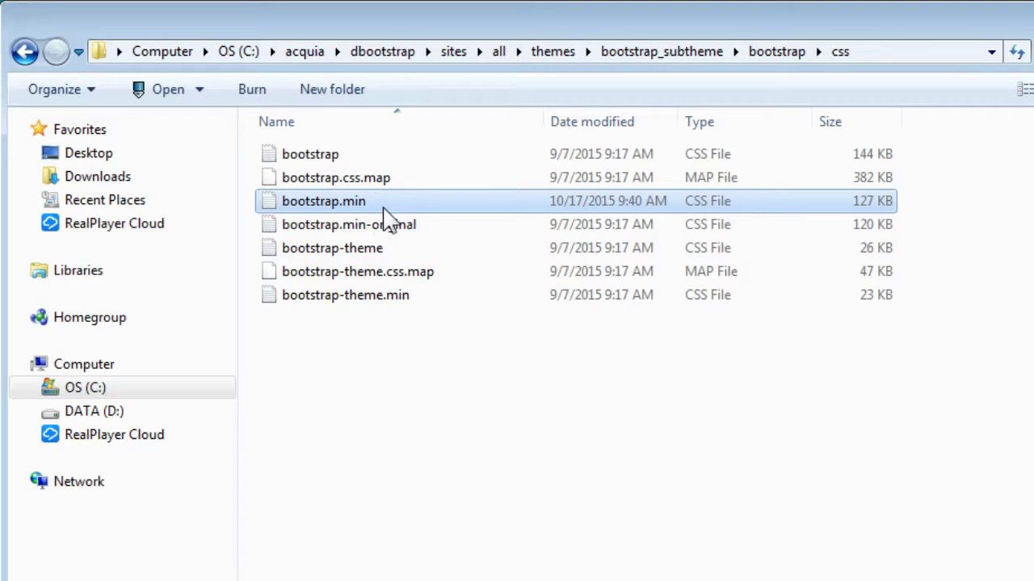
click(399, 227)
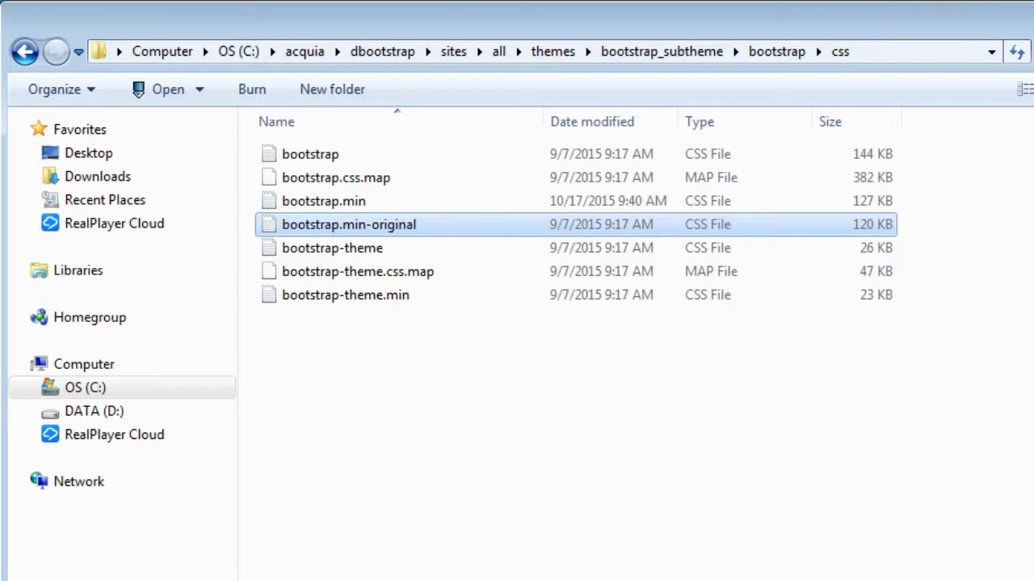
Step: Switch back to the browser and reload the DrupDream7 home page with the new stylesheet
key(alt+Tab)
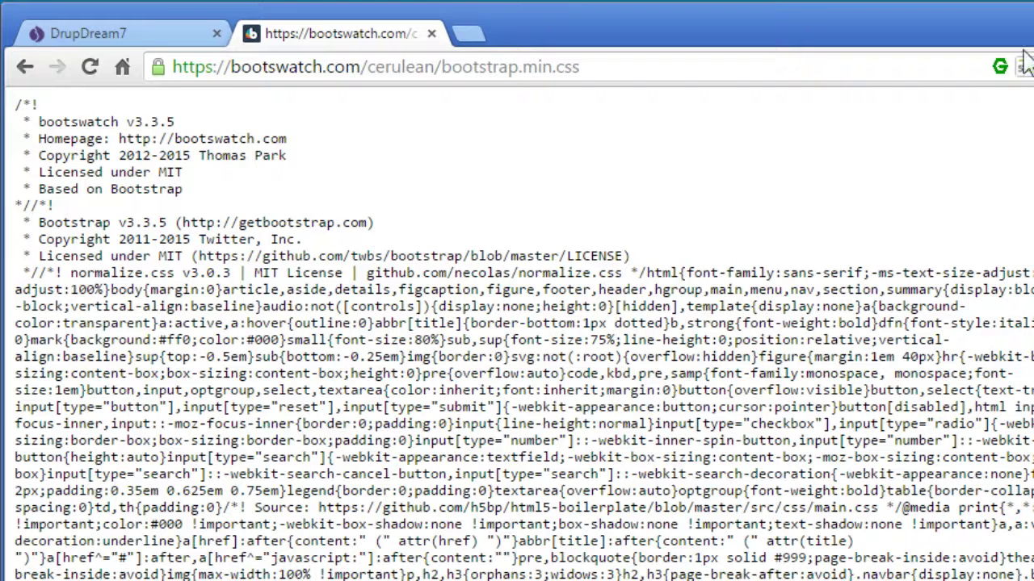
click(155, 34)
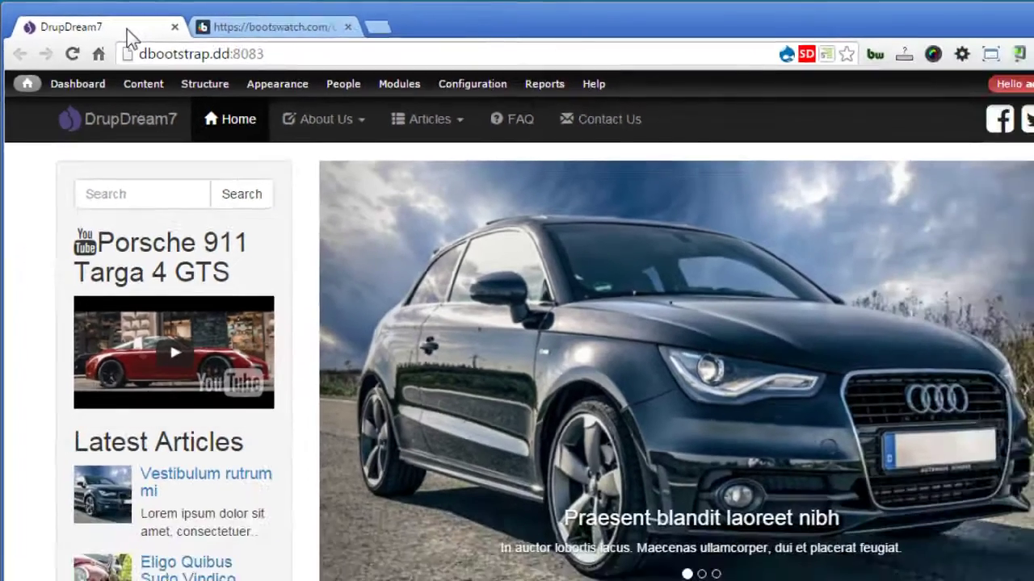
key(F5)
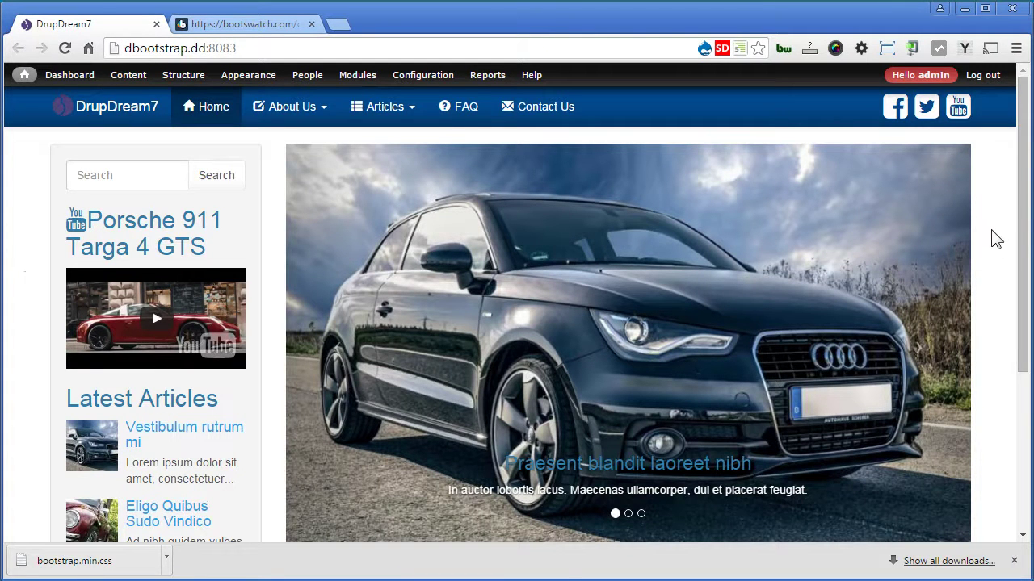
Step: Examine the restyled home page from navbar to footer, including headings, links and buttons, and dismiss the download notice
scroll(1019, 224, down, 3)
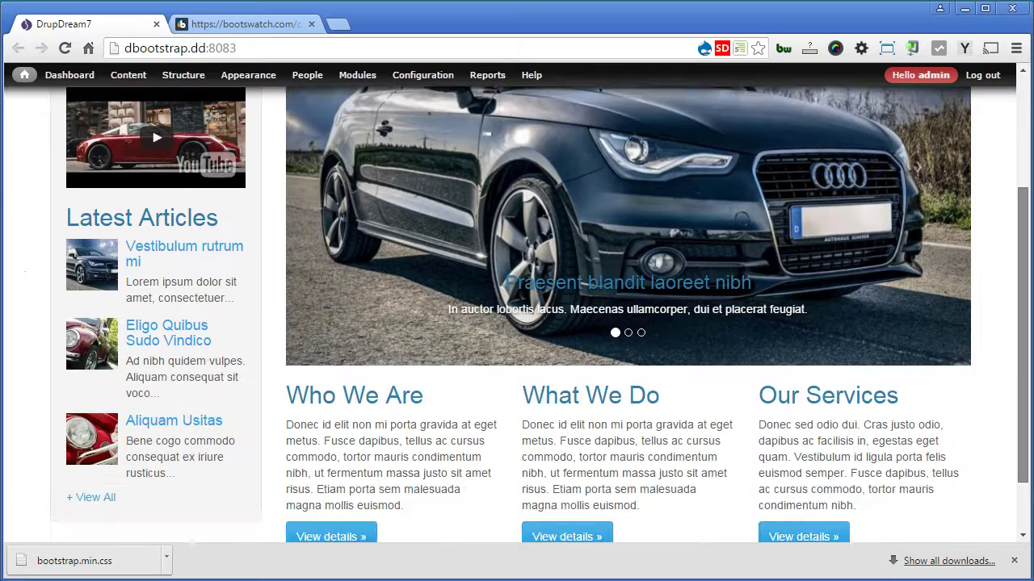
scroll(517, 315, down, 1)
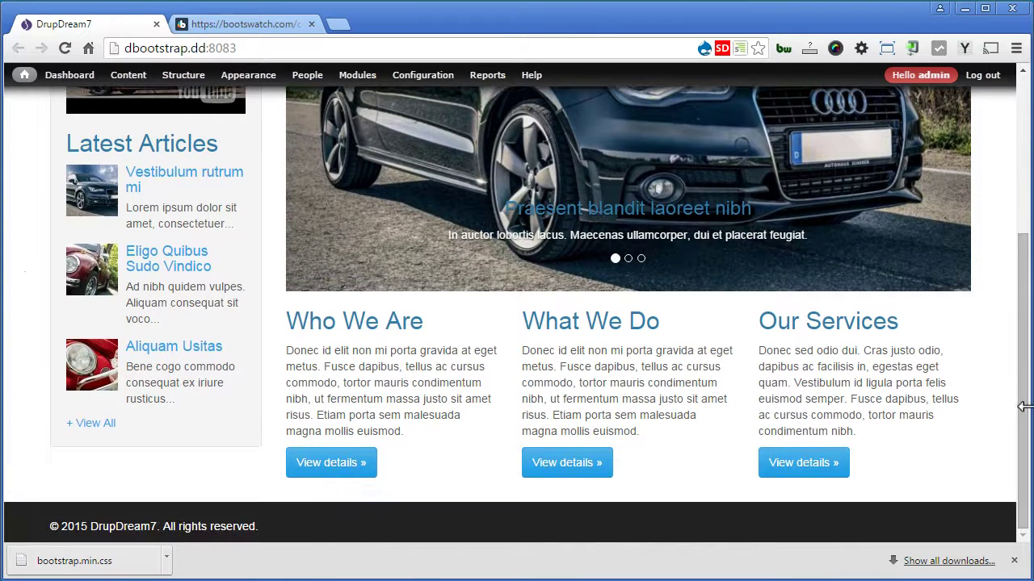
scroll(1024, 404, up, 2)
scroll(1022, 242, up, 2)
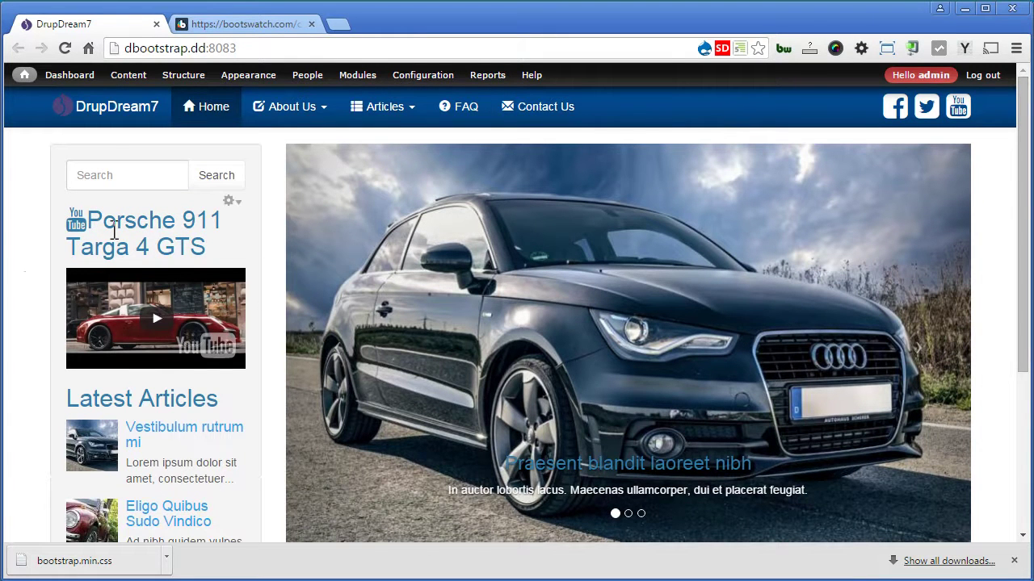
scroll(113, 231, down, 2)
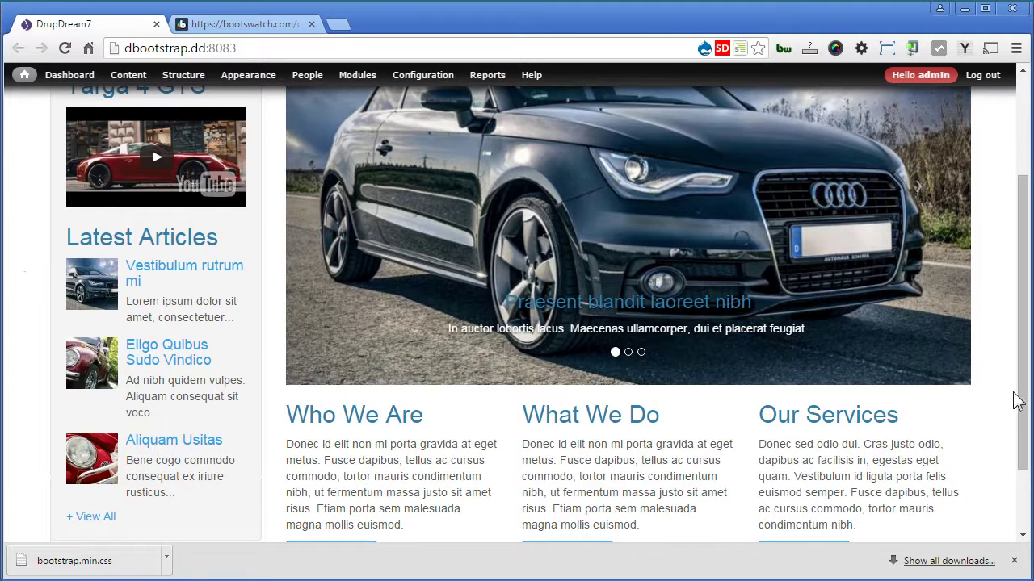
scroll(1029, 381, down, 2)
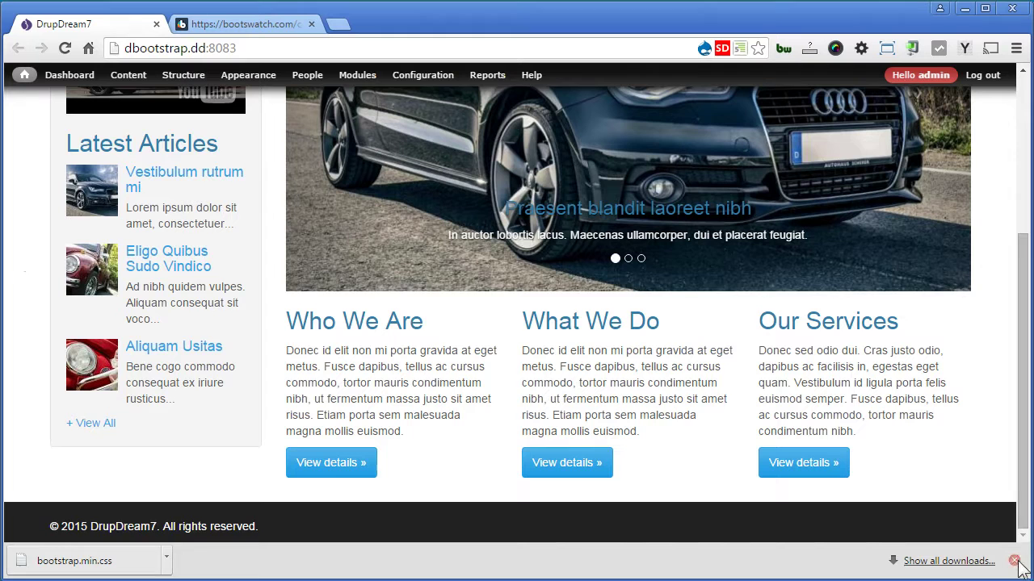
click(1015, 561)
drag(1023, 485, 1026, 311)
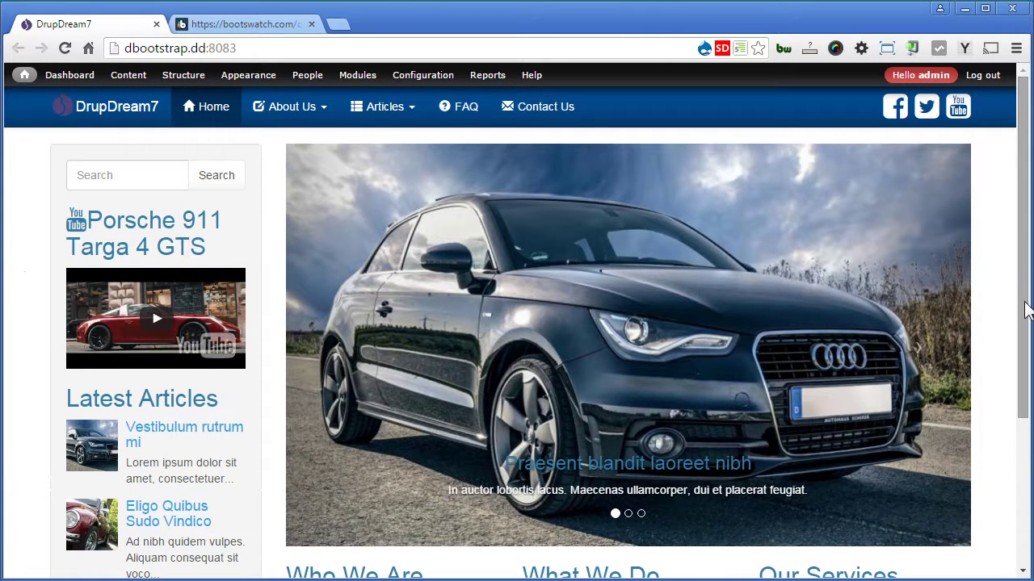
Step: Return to the Bootswatch site, open the Darkly theme preview and view its navbar section
click(269, 26)
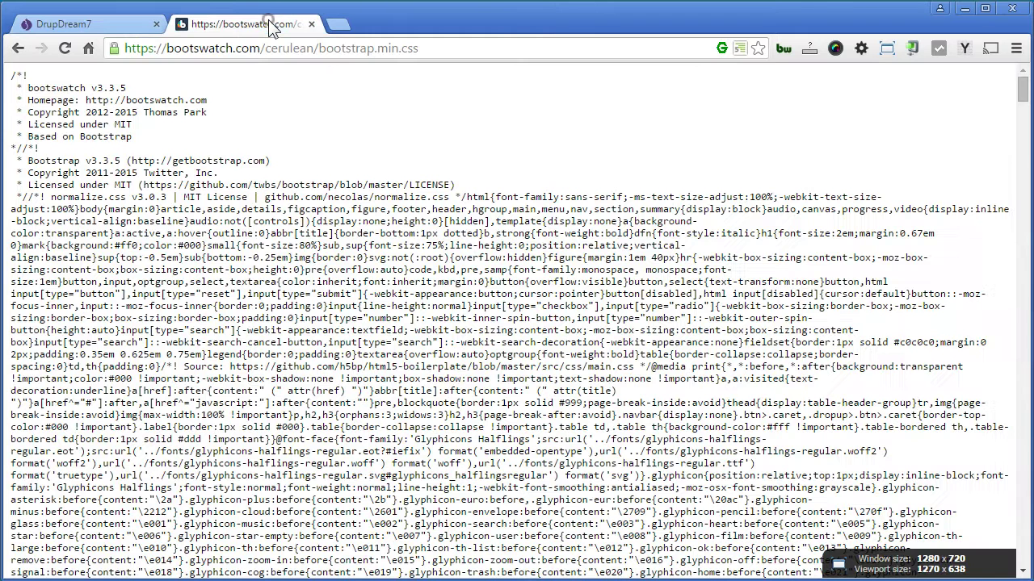
click(18, 48)
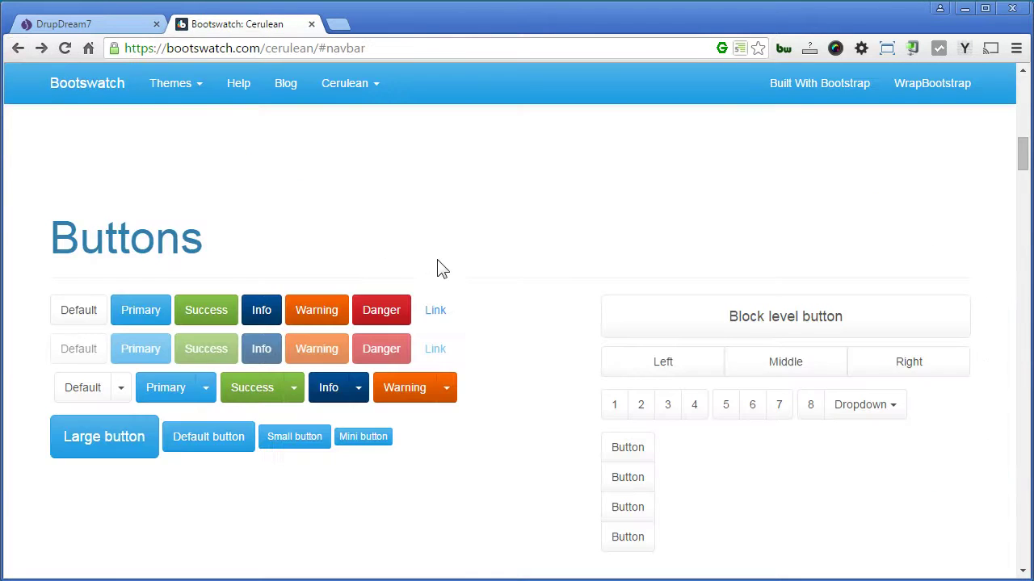
click(170, 86)
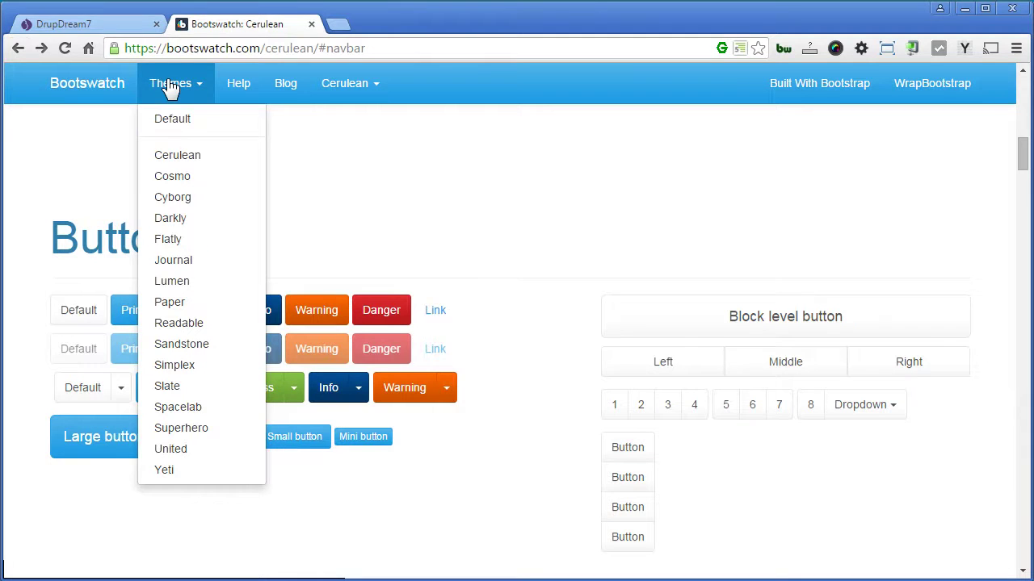
click(200, 218)
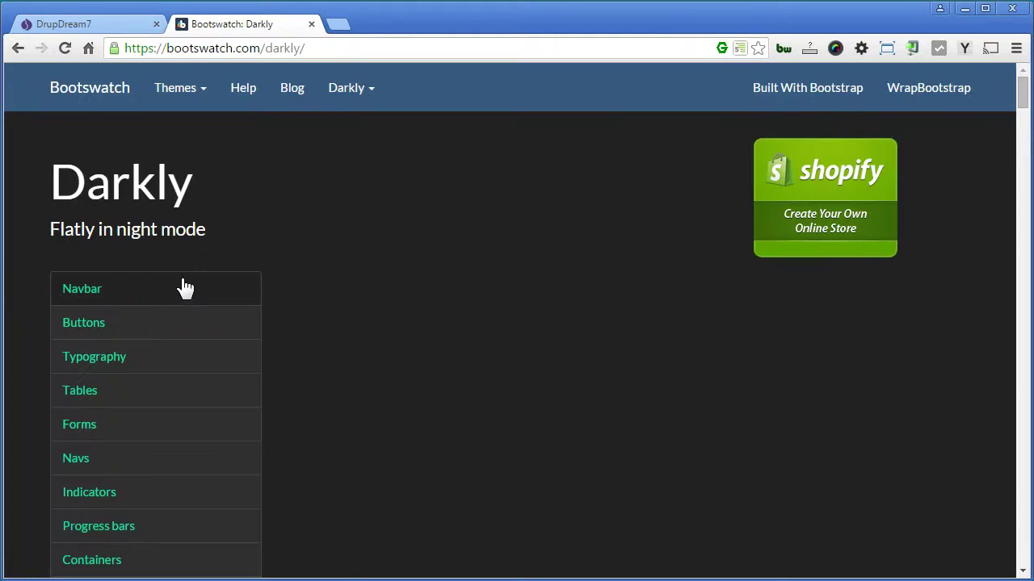
click(174, 288)
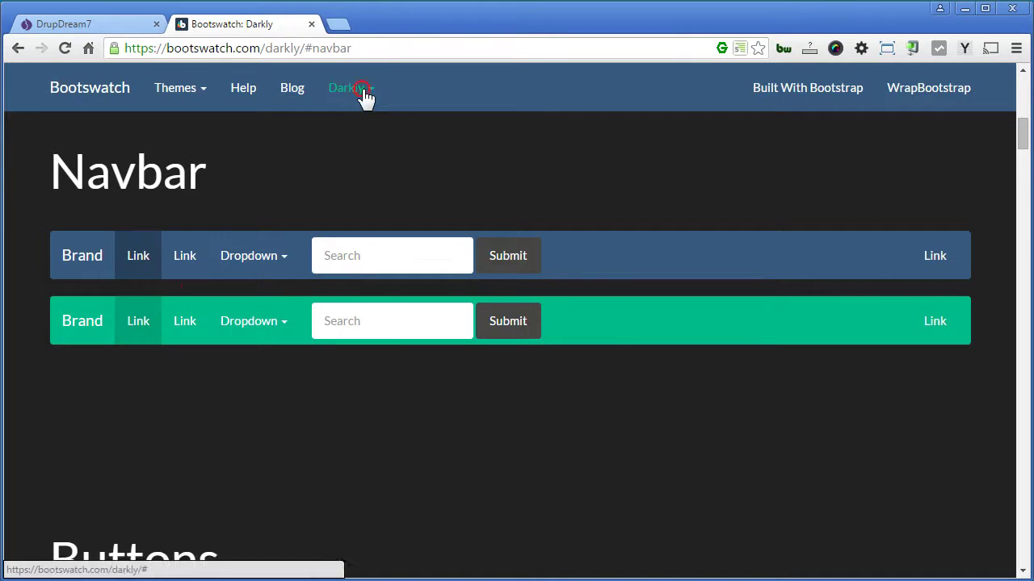
Step: Save Darkly's bootstrap.min.css into the subtheme's css folder as bootstrap.min, replacing the existing file
click(361, 92)
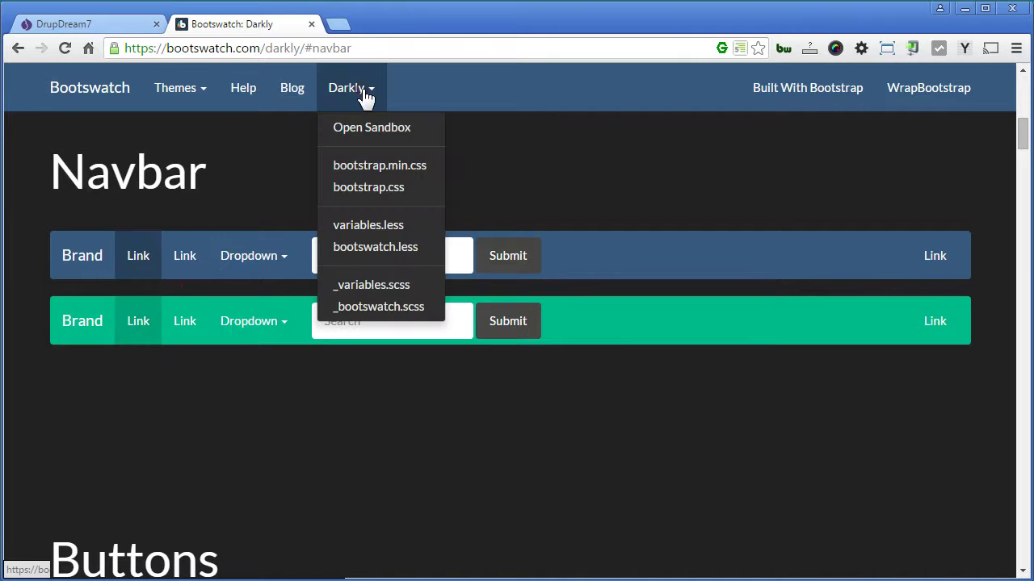
click(380, 167)
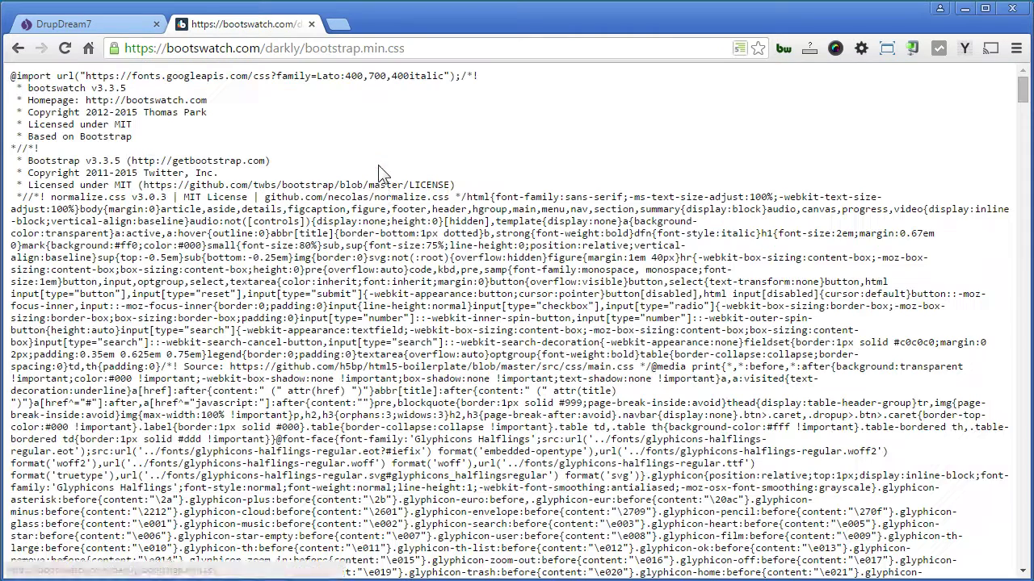
right_click(404, 216)
click(440, 292)
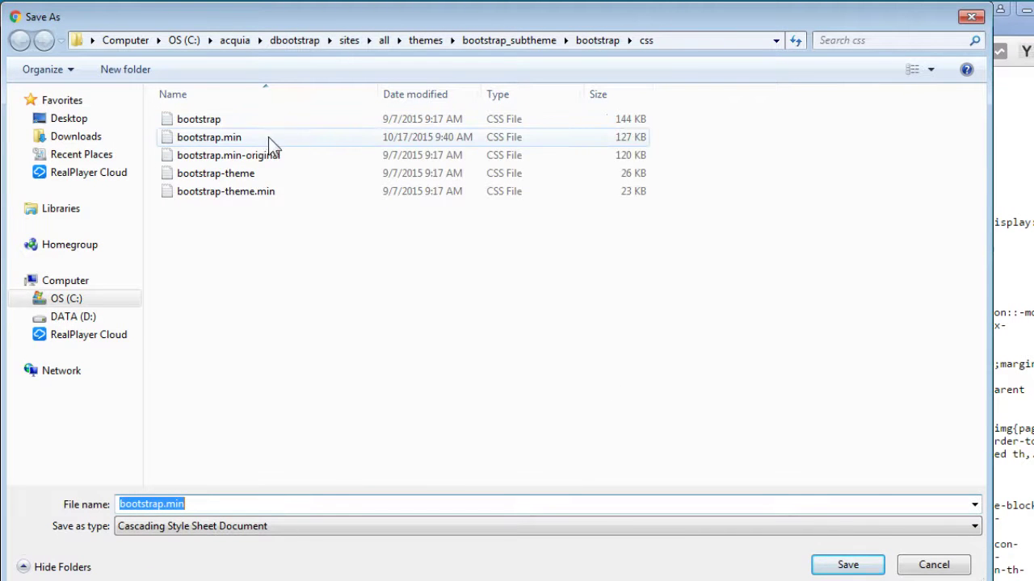
click(845, 567)
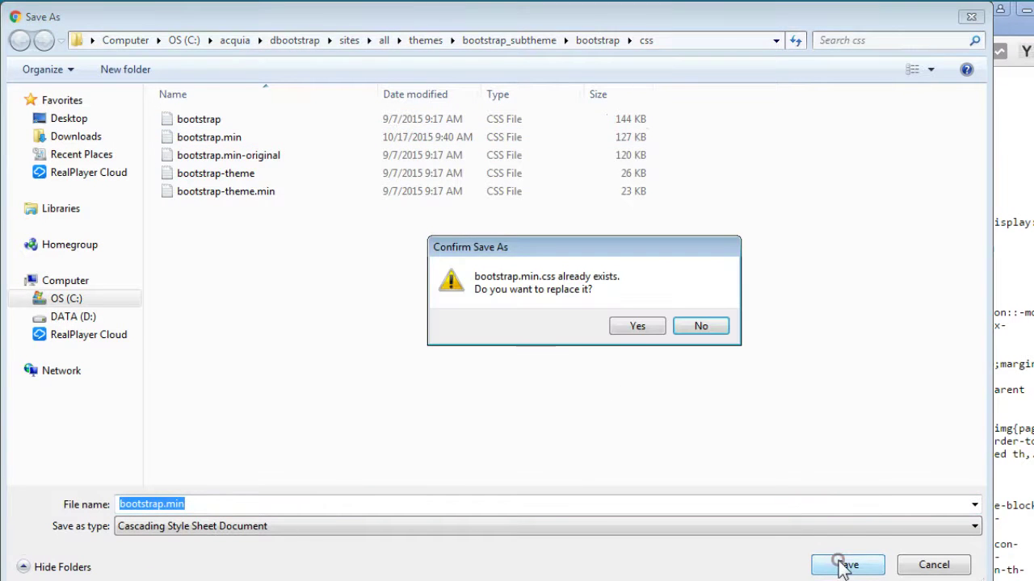
click(638, 327)
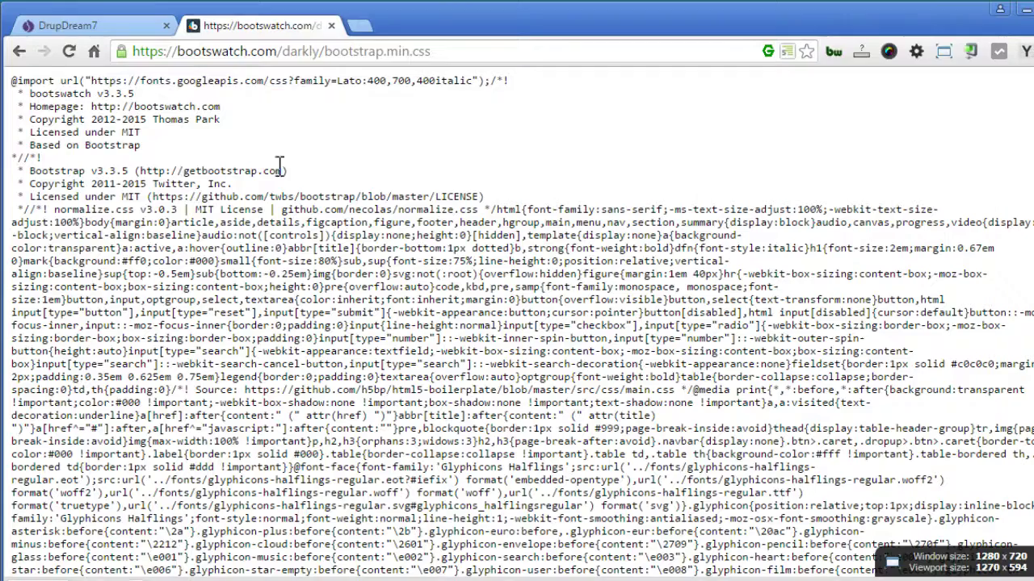
Step: Reload the DrupDream7 home page, examine its Darkly styling down to the footer, and dismiss the download notice
click(134, 27)
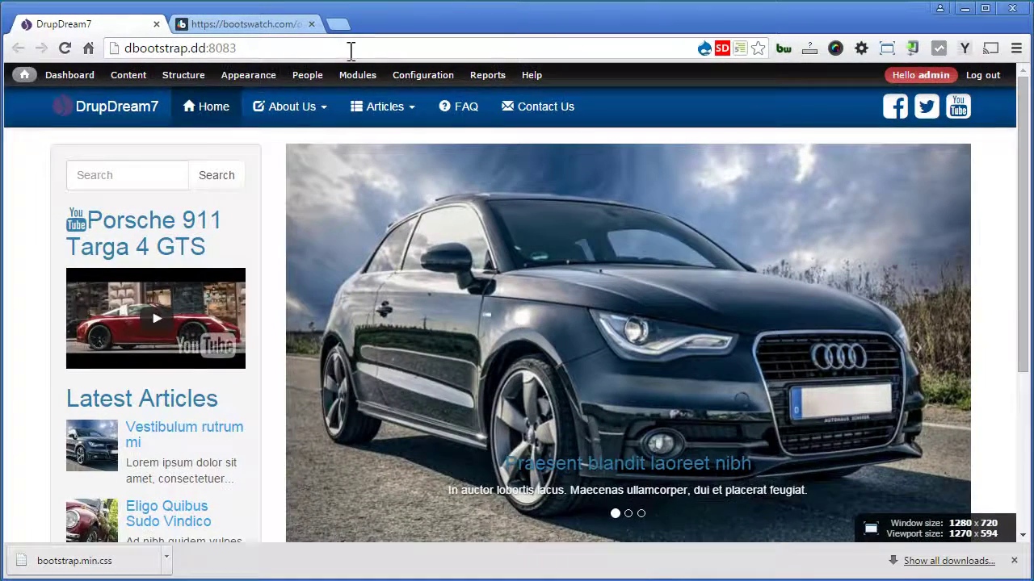
key(F5)
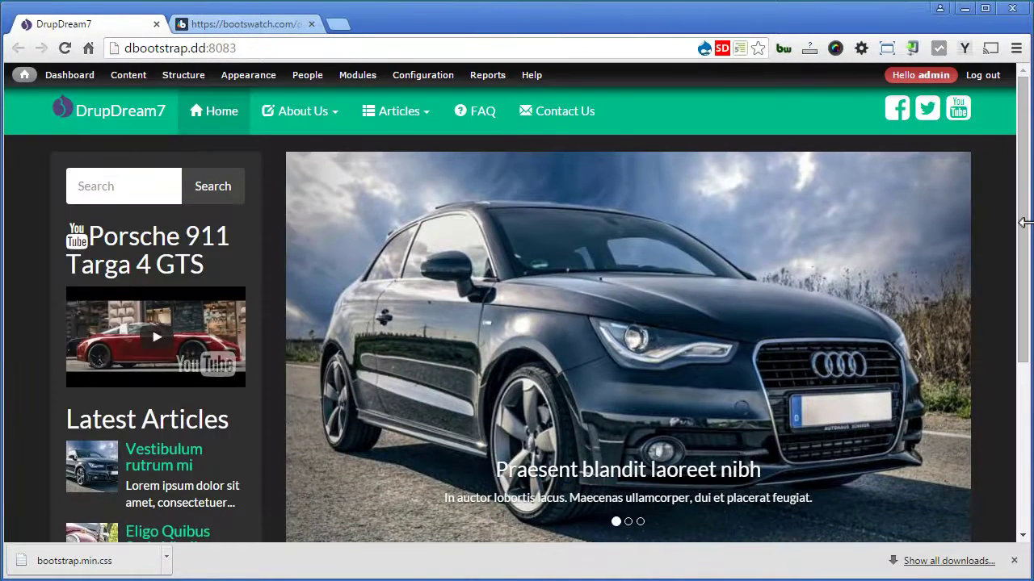
drag(1027, 233, 1028, 410)
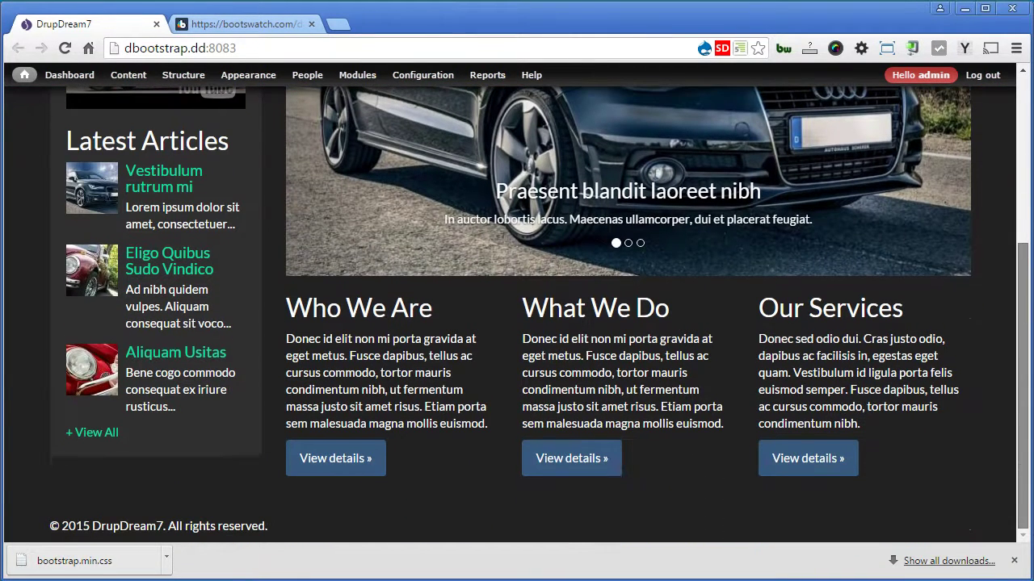
click(1014, 561)
drag(1024, 545, 1023, 341)
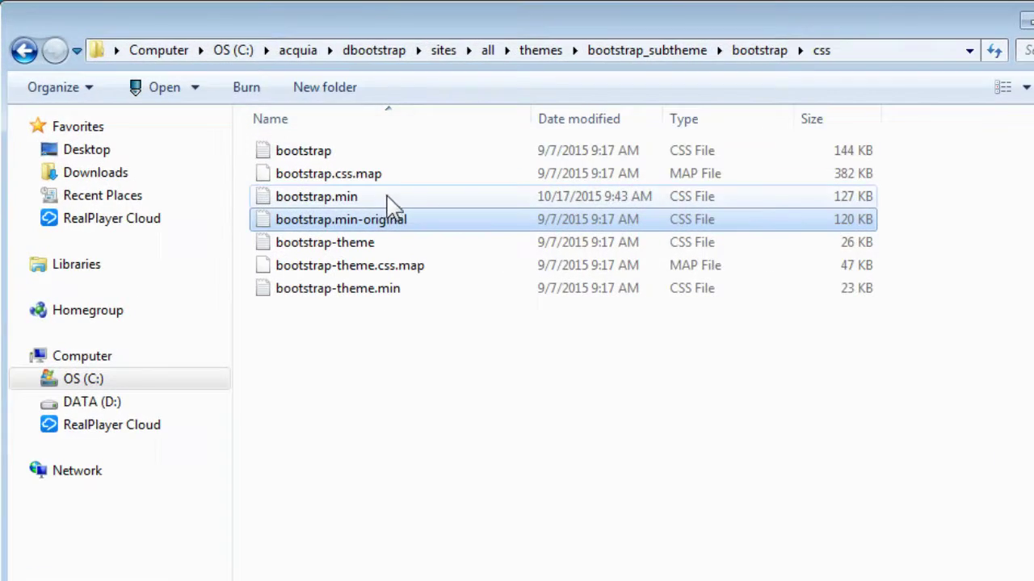
Step: Switch to the css folder in the file manager and delete the Darkly bootstrap.min CSS file
click(334, 171)
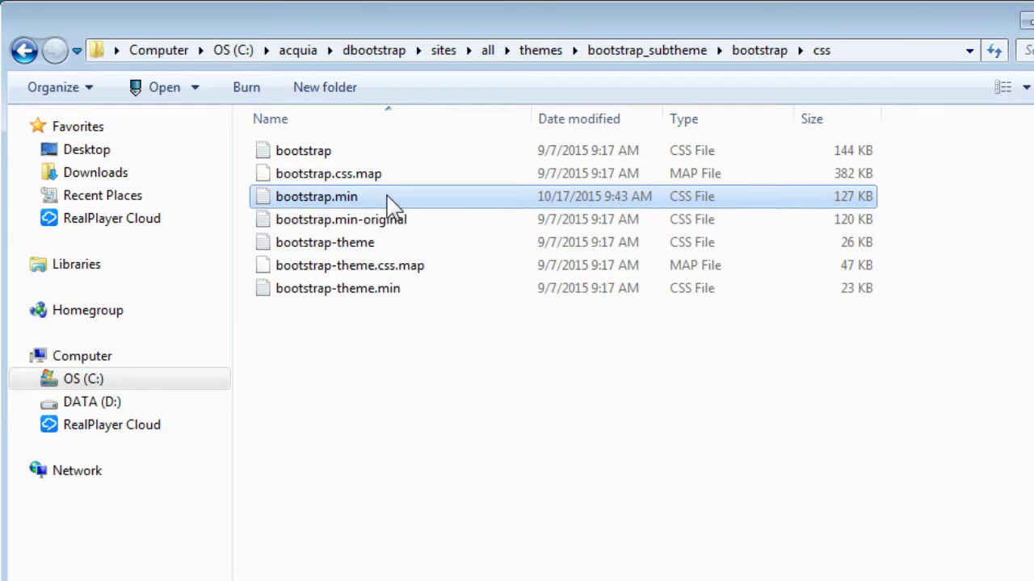
key(Delete)
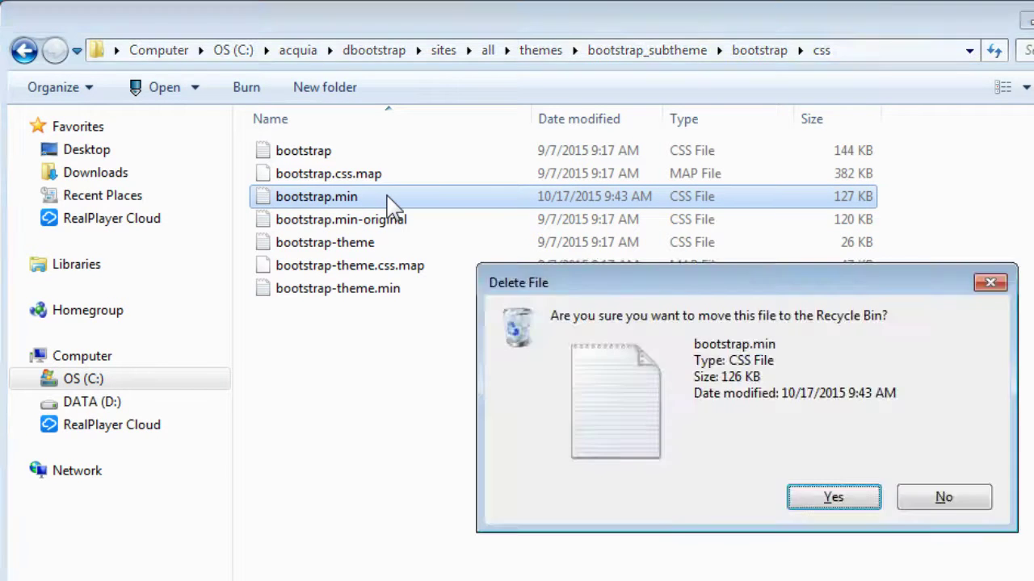
key(Return)
Step: Rename the bootstrap.min-original CSS file back to bootstrap.min
right_click(394, 199)
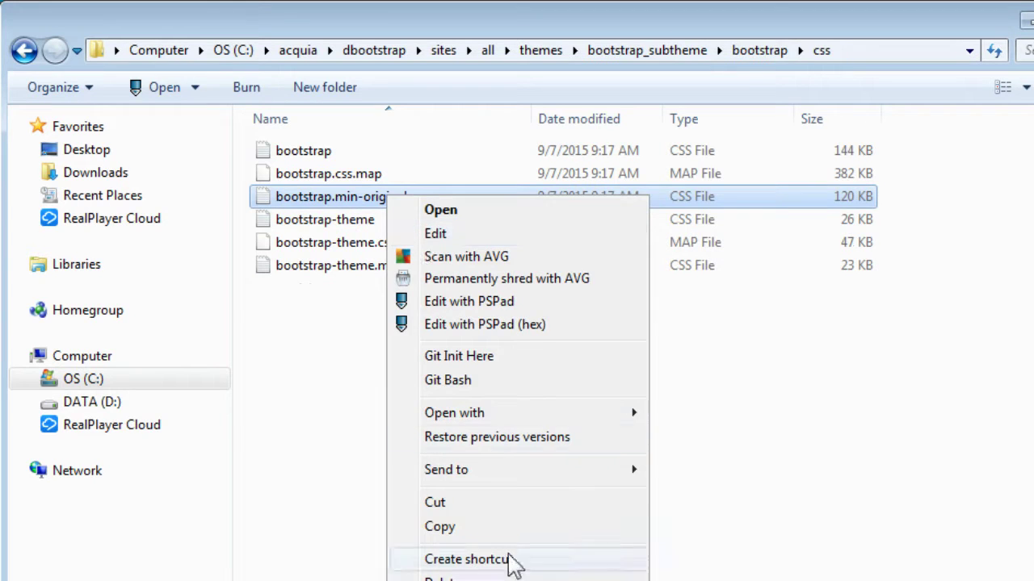
click(440, 580)
key(End)
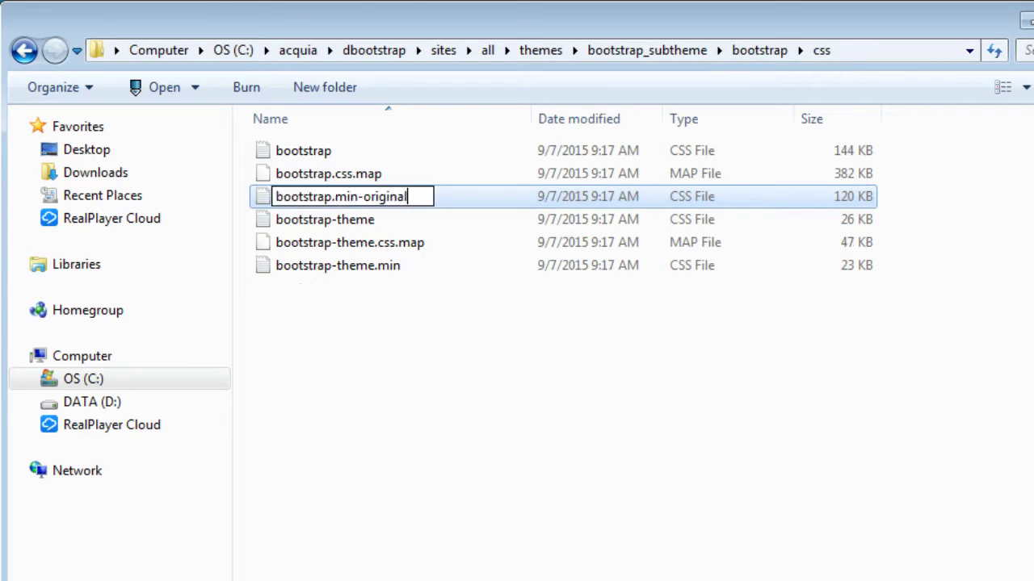
key(BackSpace)
key(BackSpace)
key(BackSpace)
key(BackSpace)
key(BackSpace)
key(BackSpace)
key(BackSpace)
key(BackSpace)
key(BackSpace)
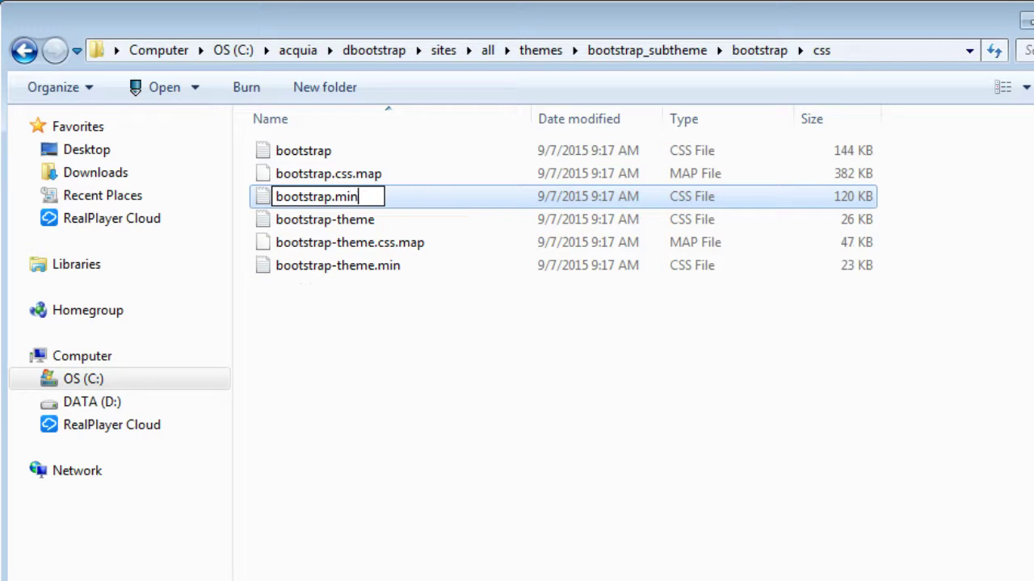
key(Return)
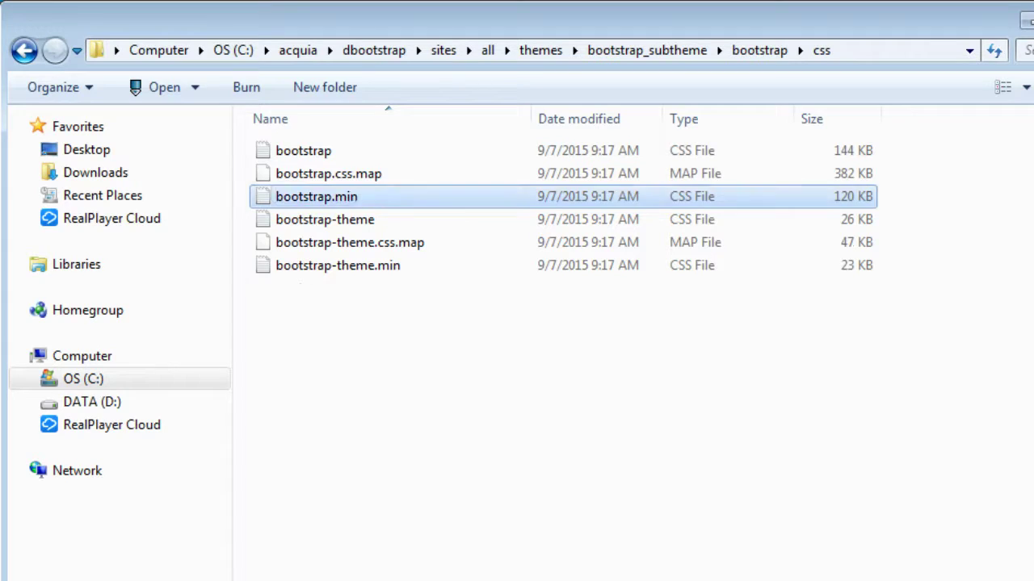
Step: Switch back to the browser and reload the DrupDream7 home page with the original stylesheet
key(ctrl+space)
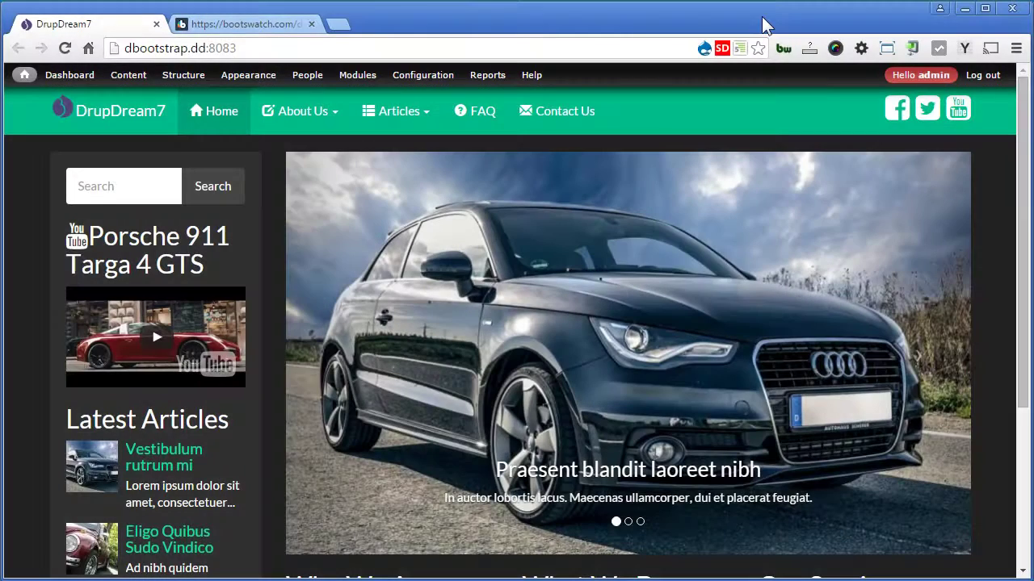
key(F5)
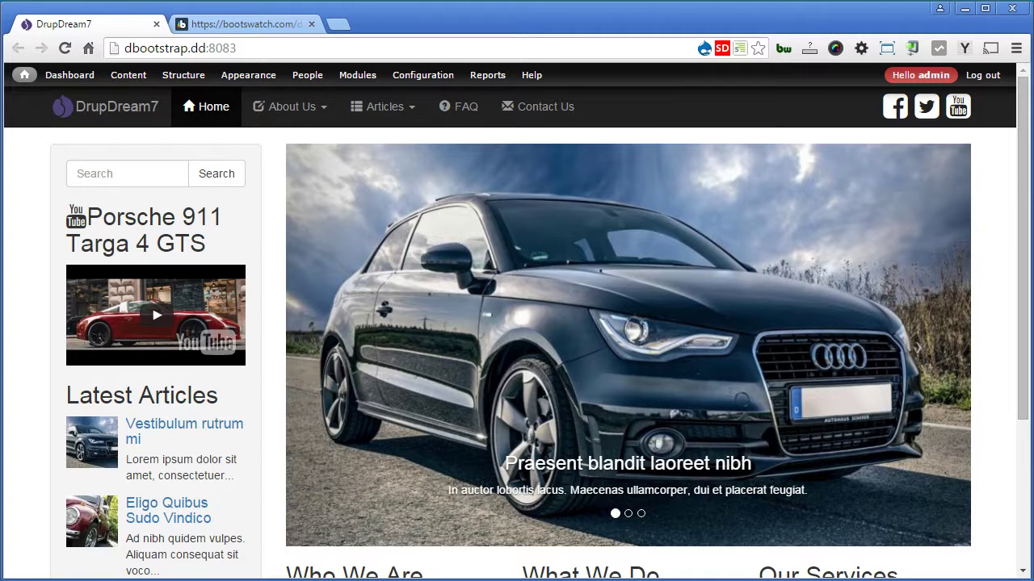
Step: Go to the Bootswatch home page and open the link to themes for other Bootstrap versions under Tuned for 3.3.5
click(265, 25)
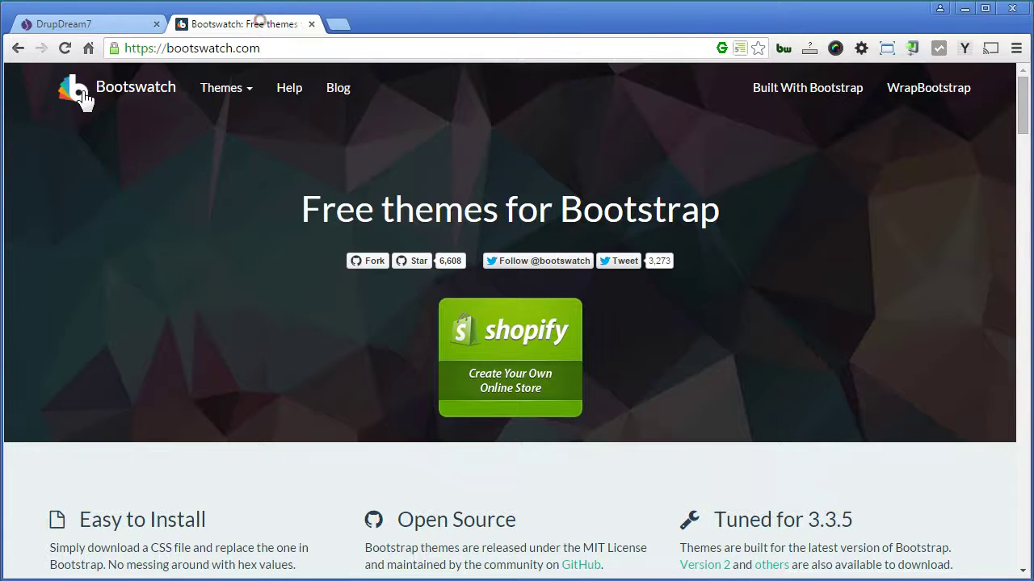
drag(1023, 106, 1024, 160)
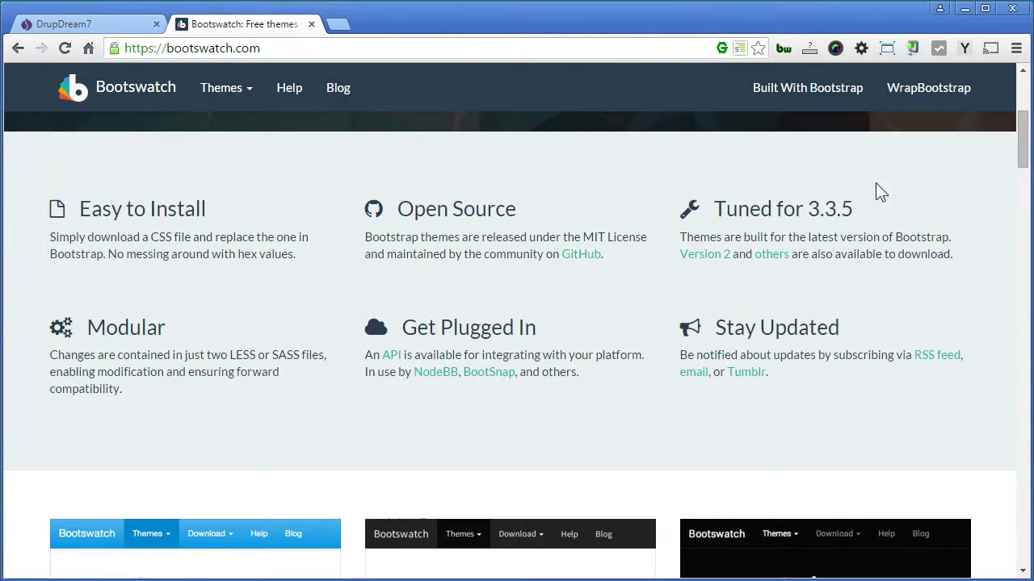
click(768, 264)
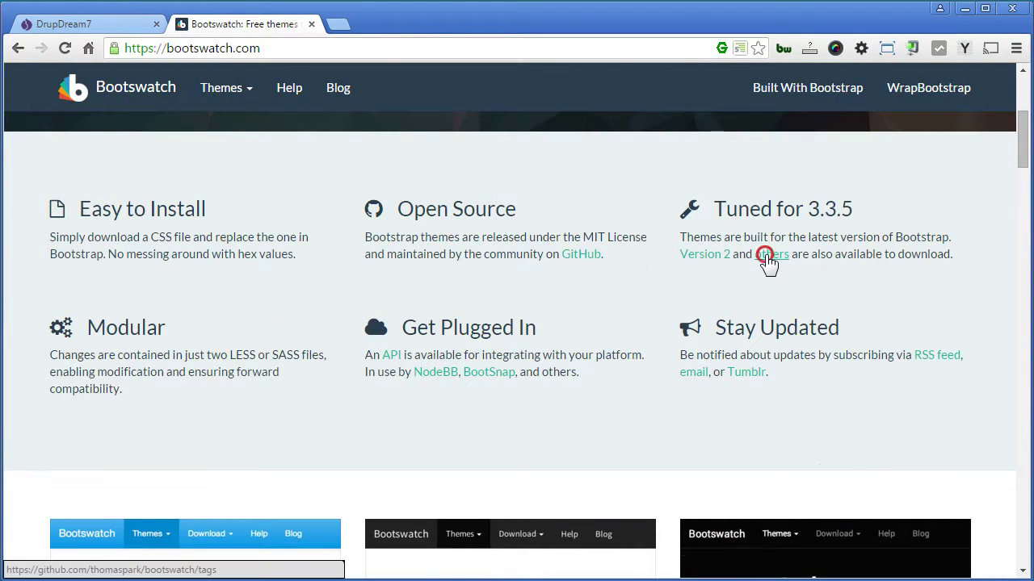